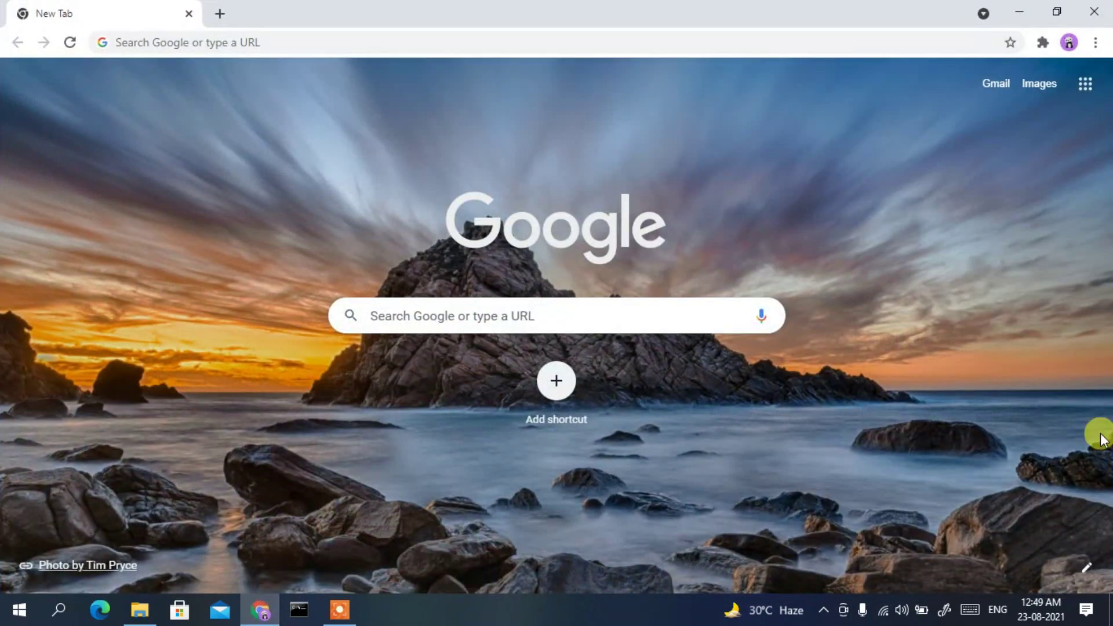
Search Google for 'mingw distro' and open the MinGW Distro result on nuwen.net
{"action": "left_click", "coordinate": [671, 45]}
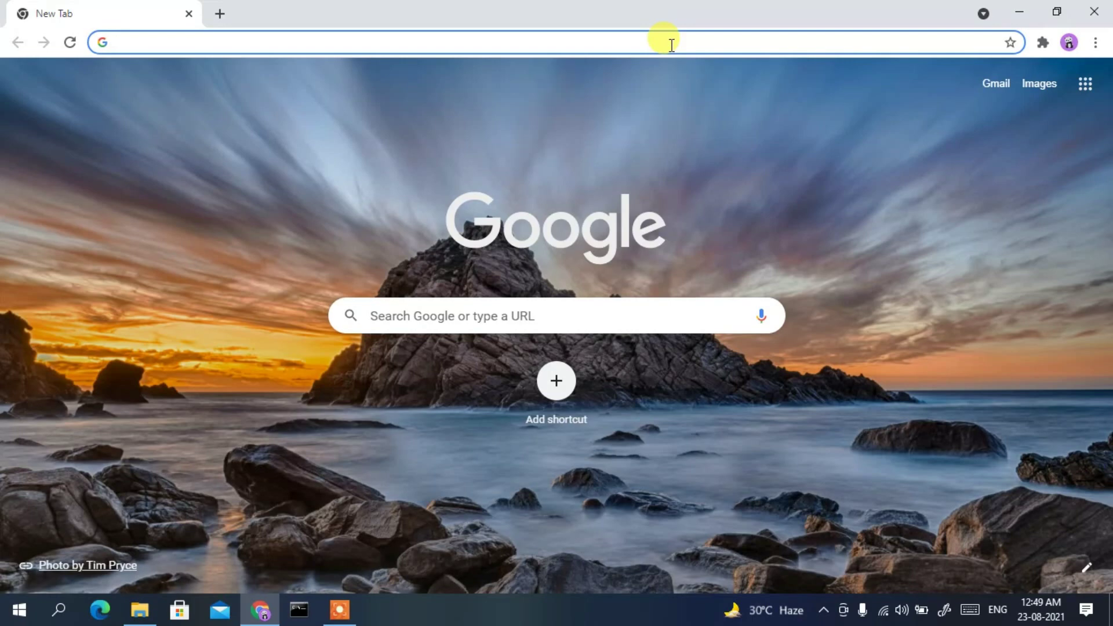
{"action": "type", "text": "mingw "}
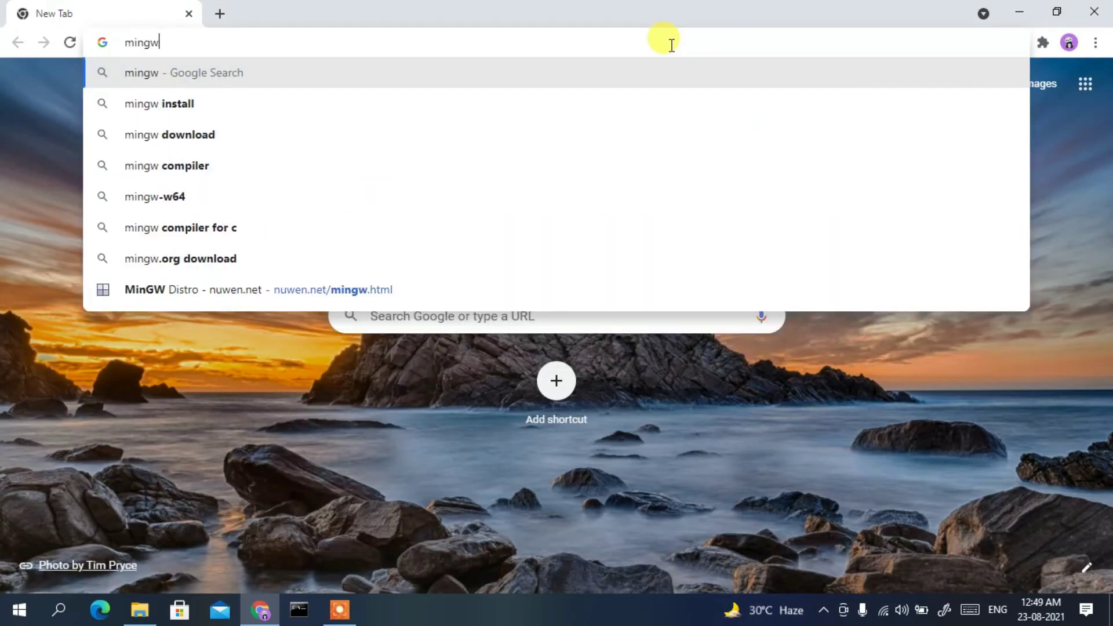
{"action": "type", "text": "dis"}
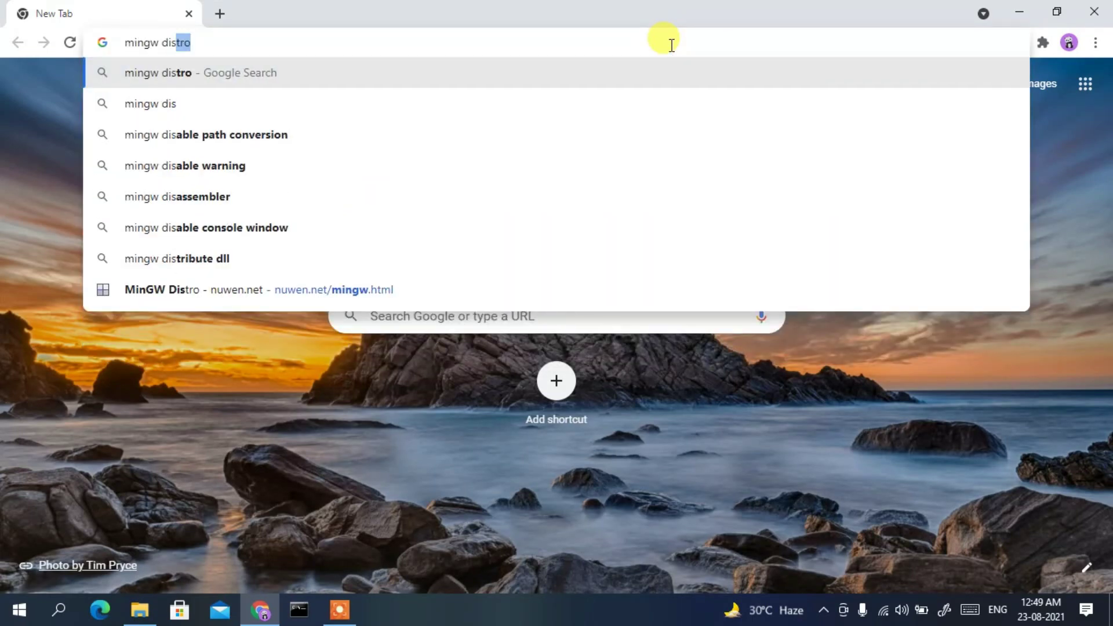
{"action": "key", "text": "Return"}
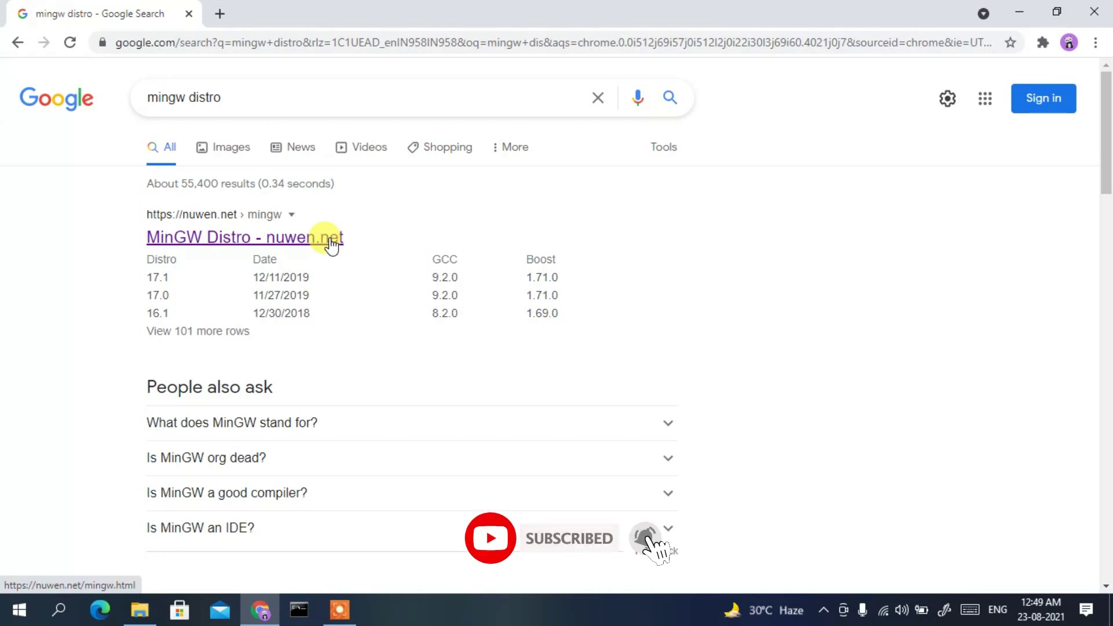
{"action": "left_click", "coordinate": [241, 238]}
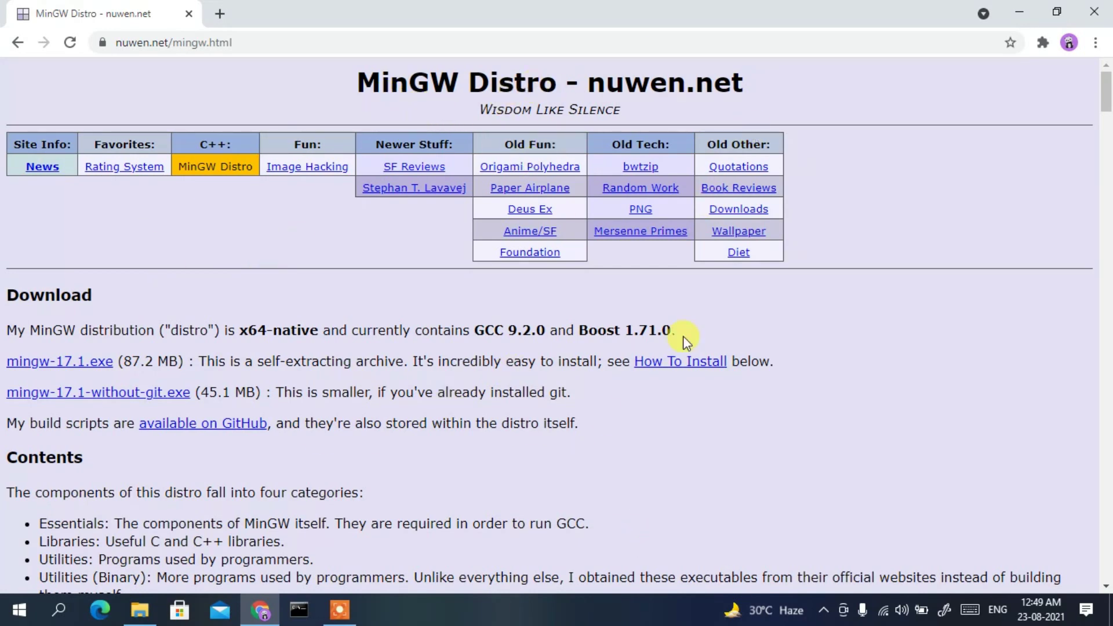
Scroll to Download and highlight the 87.2 MB full and 45.1 MB without-git sizes
{"action": "scroll", "coordinate": [436, 273], "scroll_direction": "down", "scroll_amount": 3}
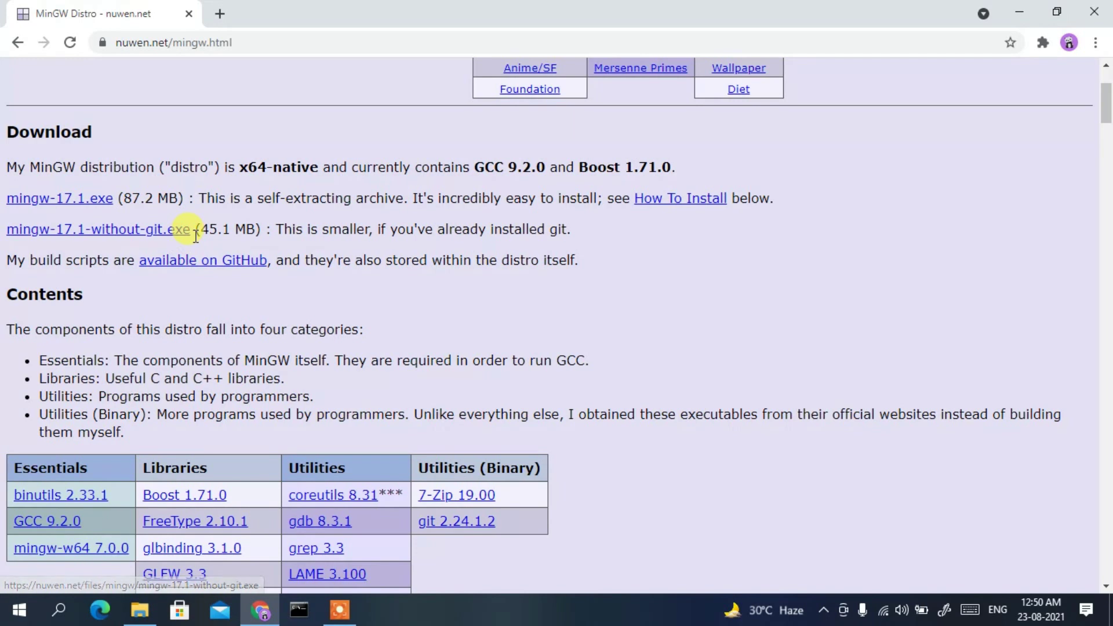
{"action": "left_click_drag", "start_coordinate": [186, 199], "coordinate": [116, 200]}
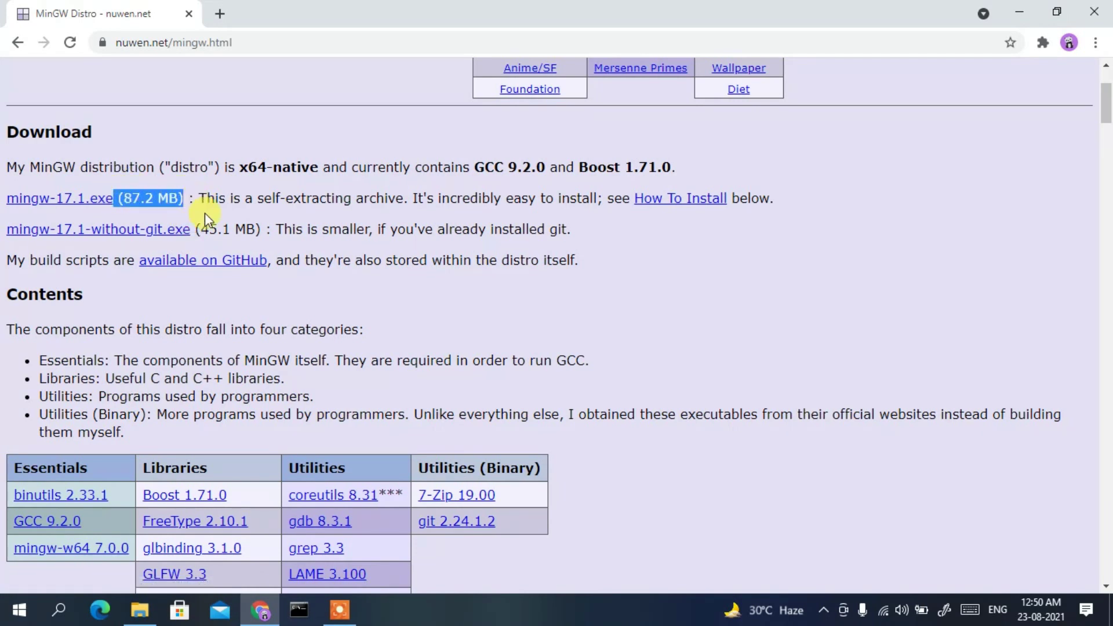
{"action": "left_click_drag", "start_coordinate": [194, 228], "coordinate": [248, 220]}
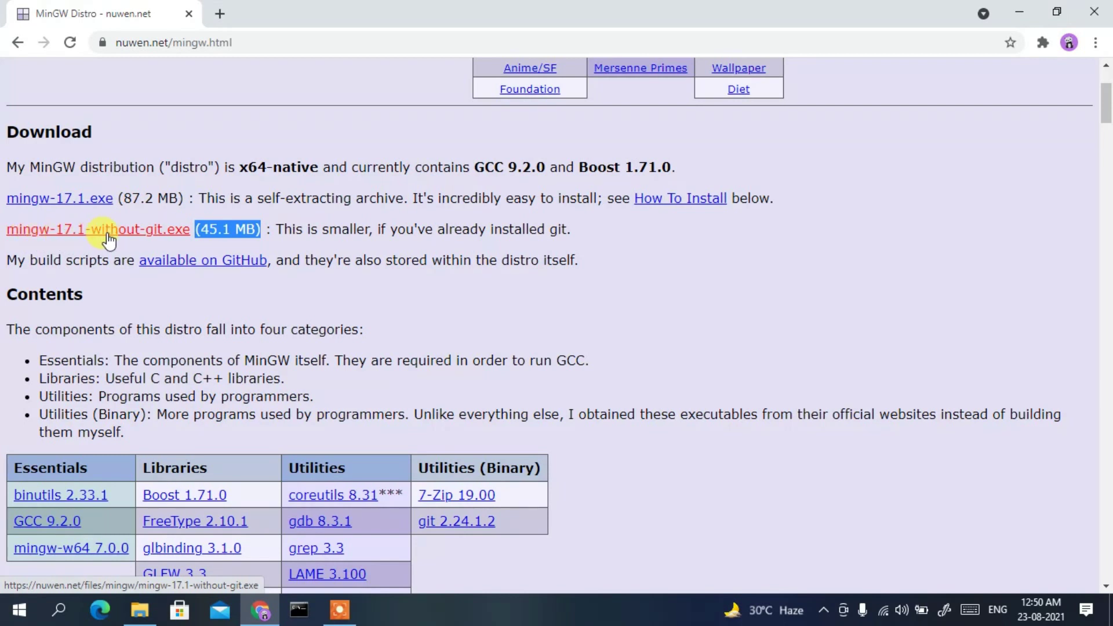
{"action": "left_click", "coordinate": [236, 231]}
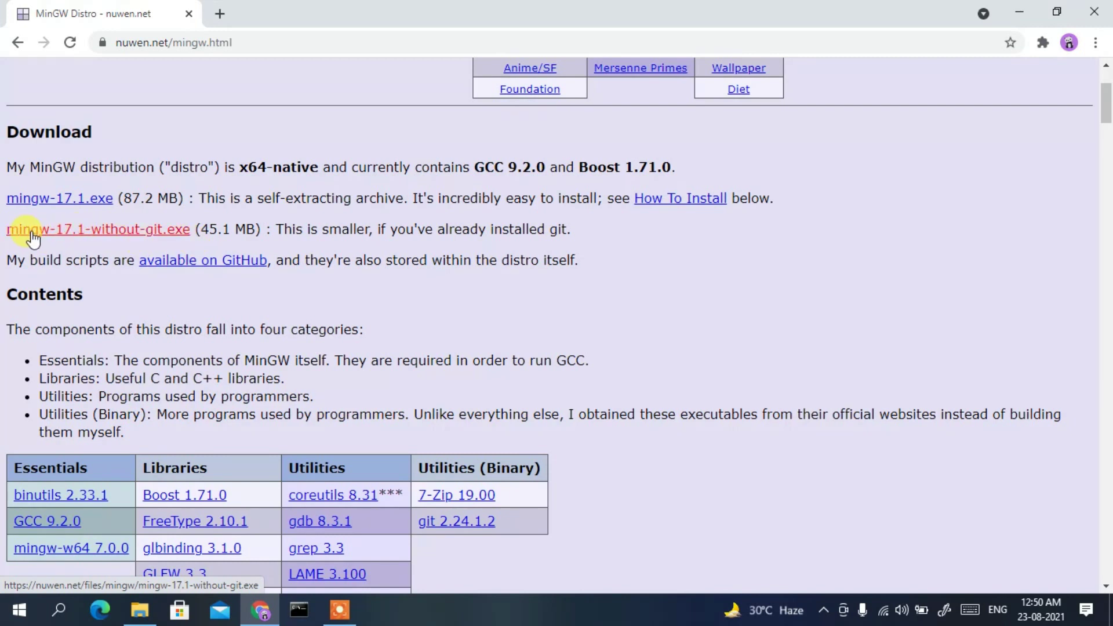
Start the mingw-17.1-without-git.exe download, cancel and remove it, then minimize Chrome
{"action": "left_click", "coordinate": [96, 234]}
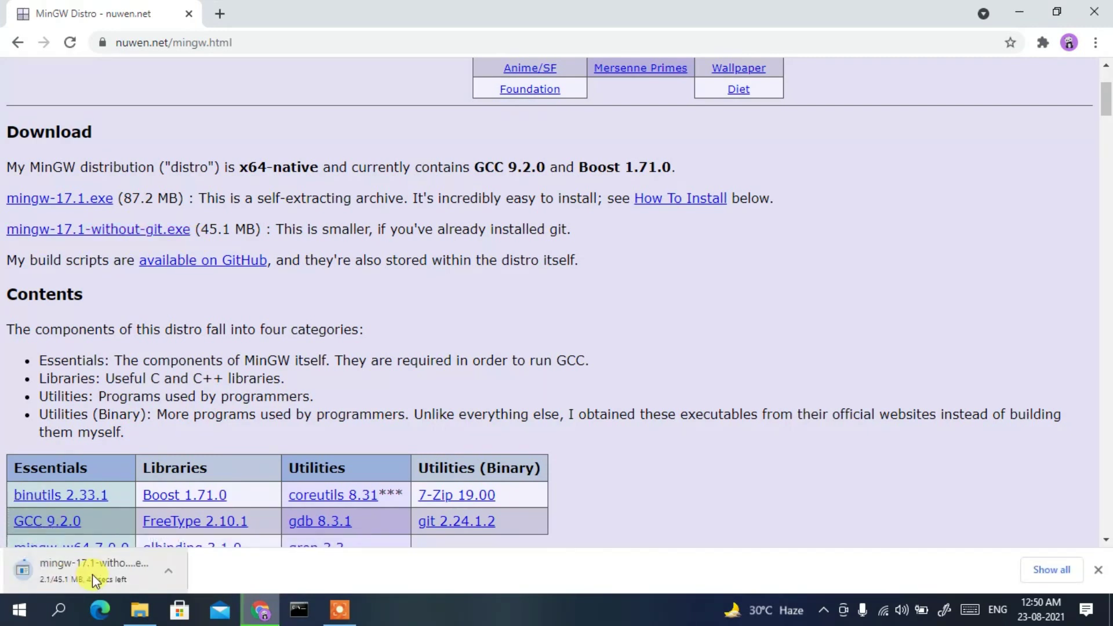
{"action": "left_click", "coordinate": [1060, 569]}
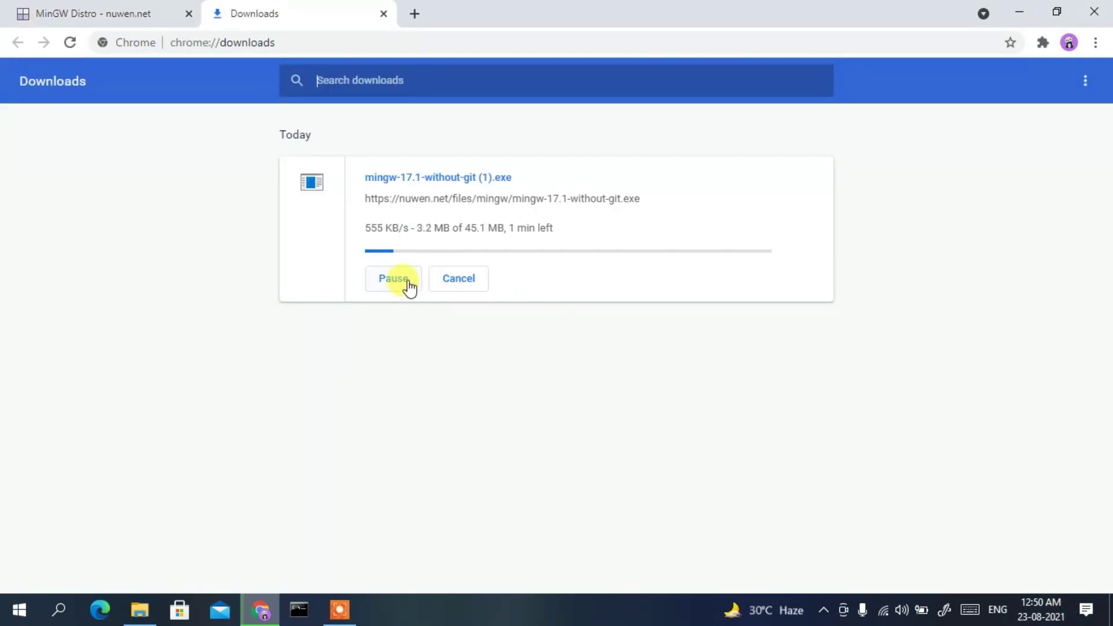
{"action": "left_click", "coordinate": [400, 282]}
{"action": "left_click", "coordinate": [466, 279]}
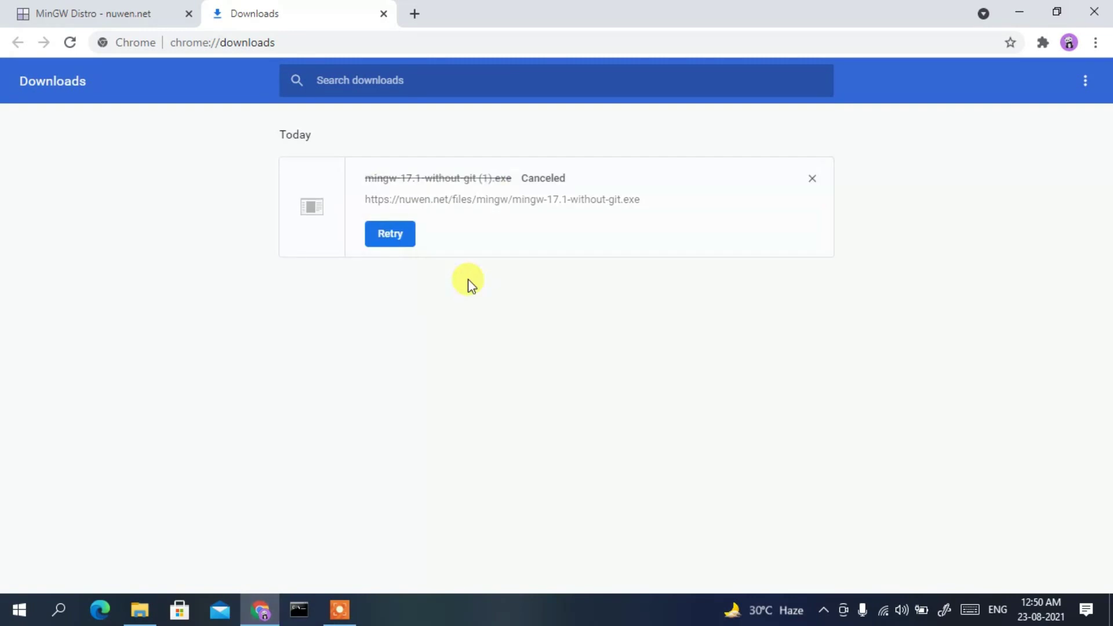
{"action": "left_click", "coordinate": [812, 179]}
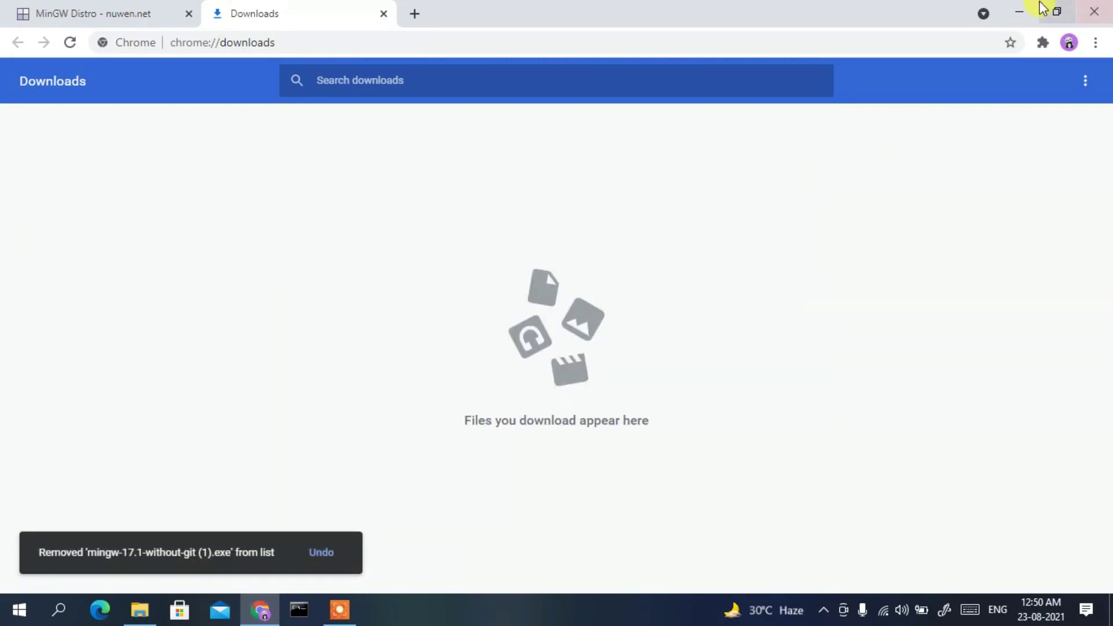
{"action": "left_click", "coordinate": [1019, 13]}
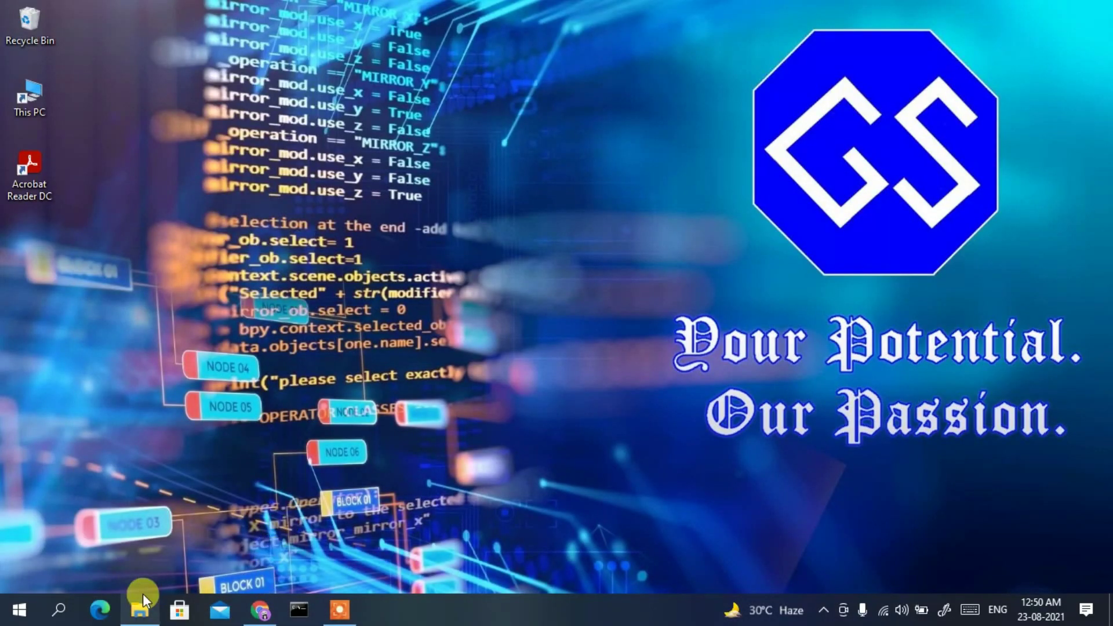
Launch mingw-17.1-without-git from Downloads\software in File Explorer
{"action": "left_click", "coordinate": [139, 610]}
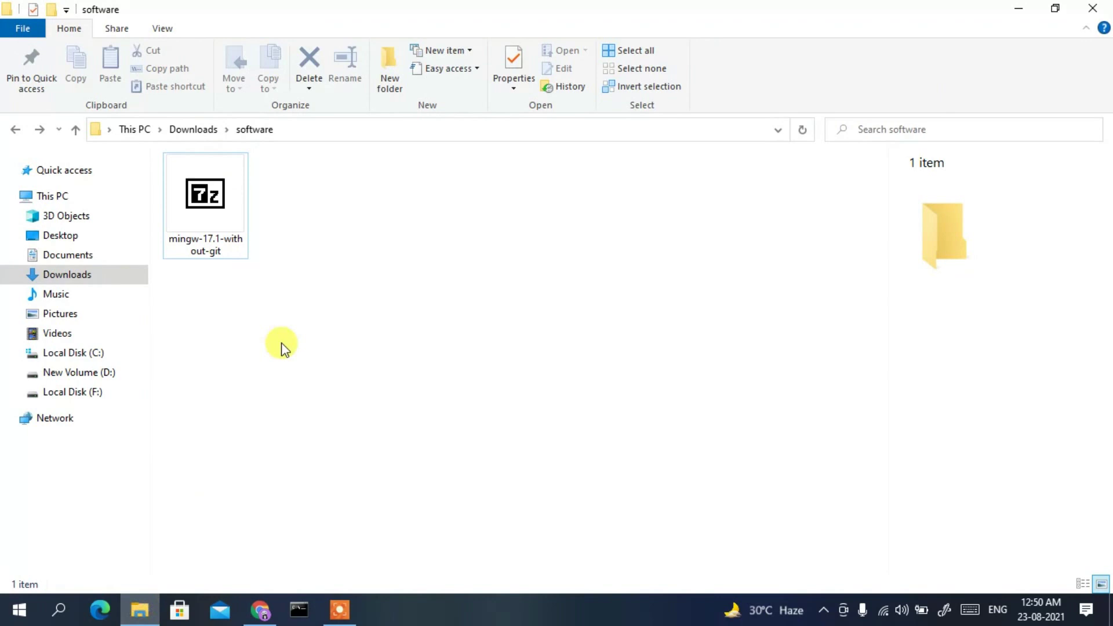
{"action": "left_click", "coordinate": [210, 213]}
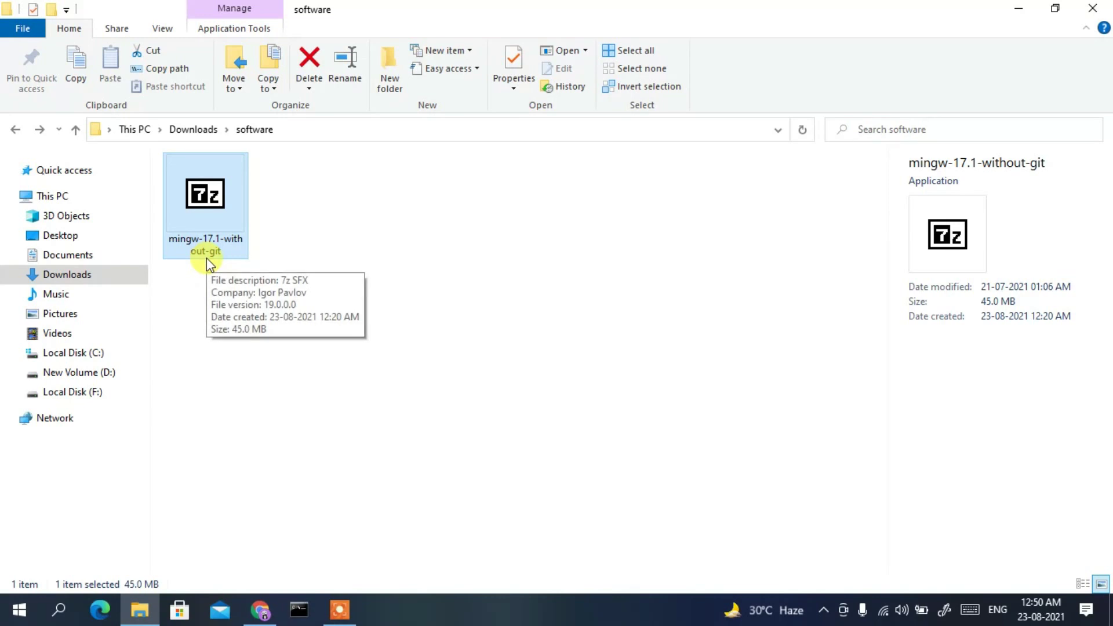
{"action": "double_click", "coordinate": [195, 202]}
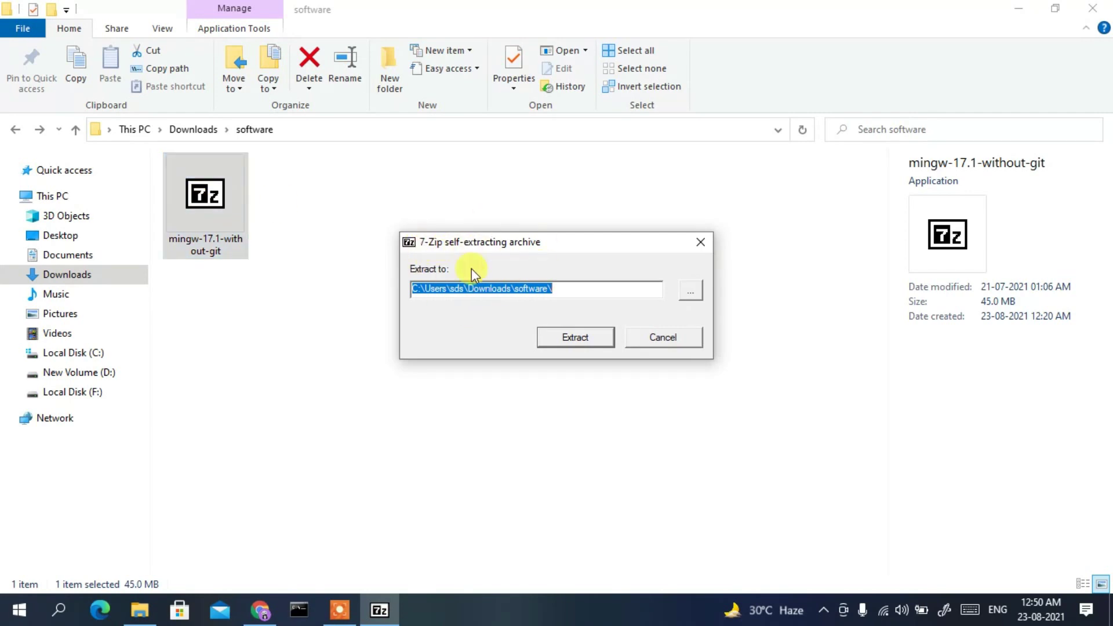
Set the self-extractor's destination folder to Local Disk (C:)
{"action": "left_click", "coordinate": [1020, 12]}
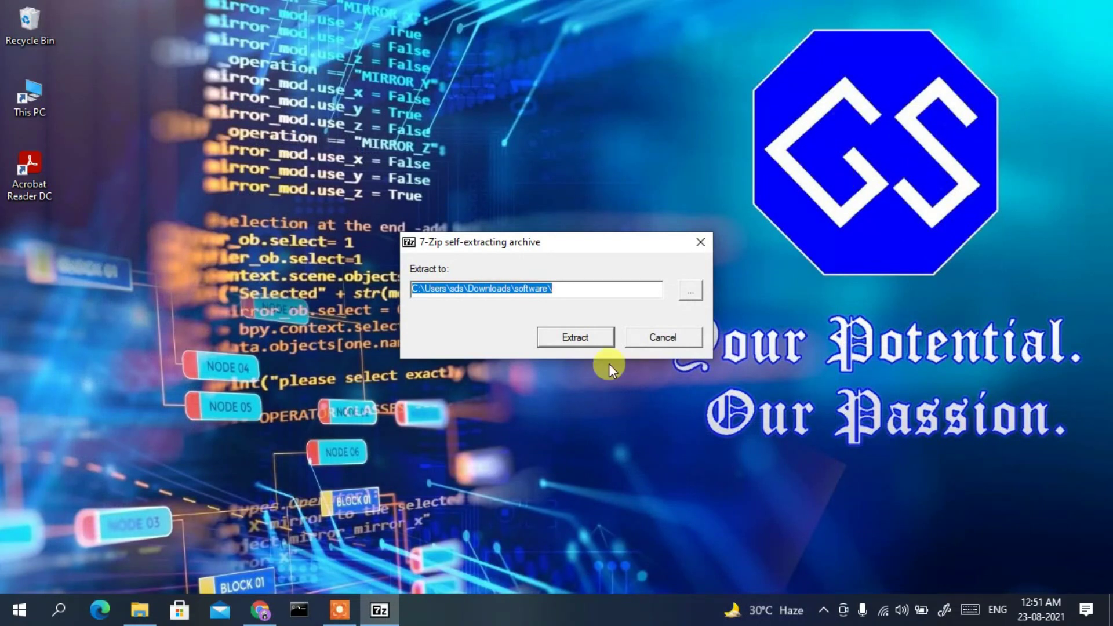
{"action": "left_click", "coordinate": [586, 286]}
{"action": "left_click_drag", "start_coordinate": [592, 291], "coordinate": [424, 297]}
{"action": "left_click", "coordinate": [697, 288]}
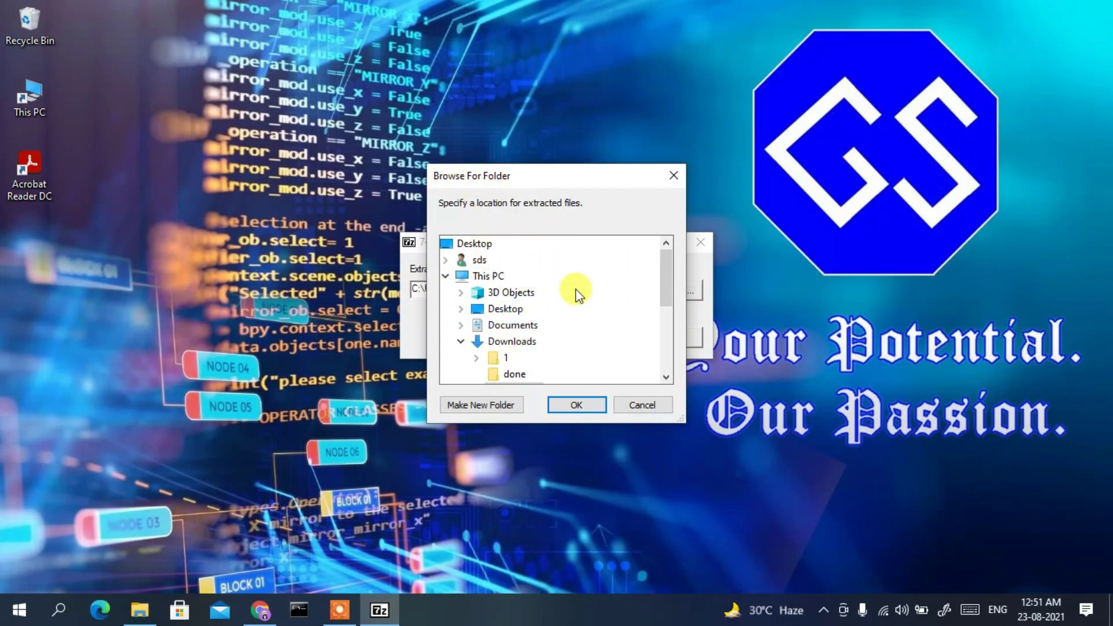
{"action": "scroll", "coordinate": [578, 295], "scroll_direction": "down", "scroll_amount": 2}
{"action": "scroll", "coordinate": [578, 295], "scroll_direction": "down", "scroll_amount": 2}
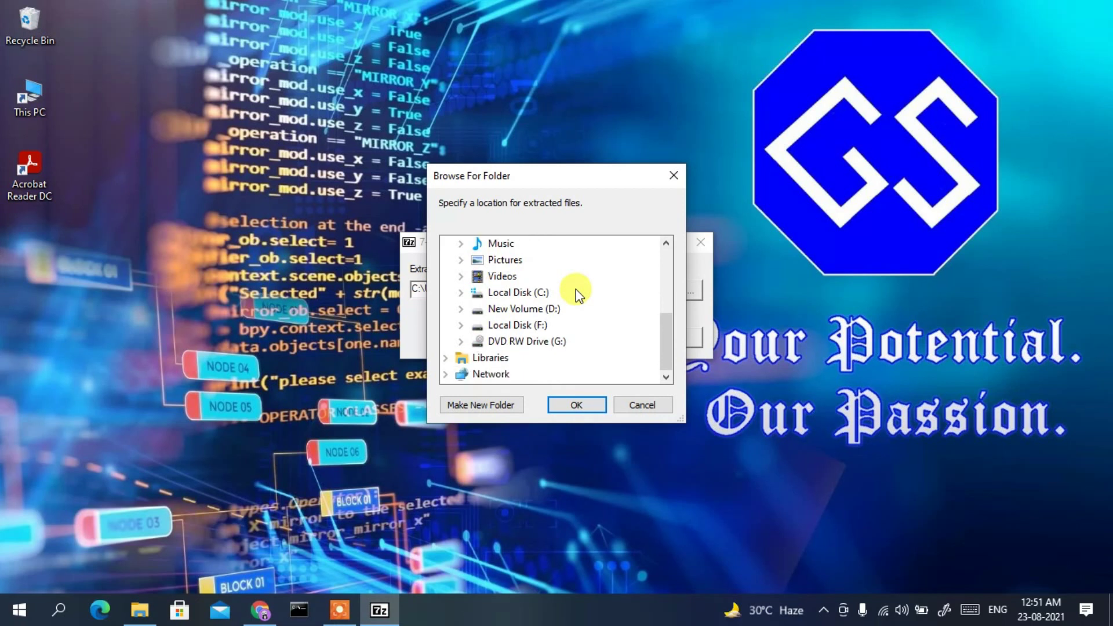
{"action": "left_click", "coordinate": [545, 295]}
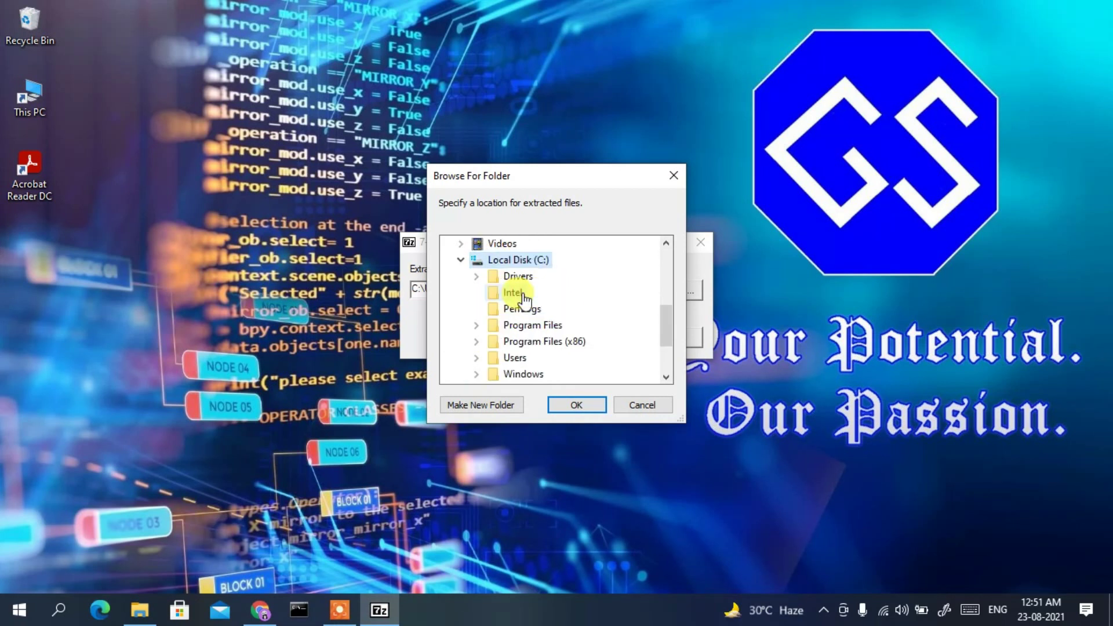
{"action": "left_click", "coordinate": [577, 401]}
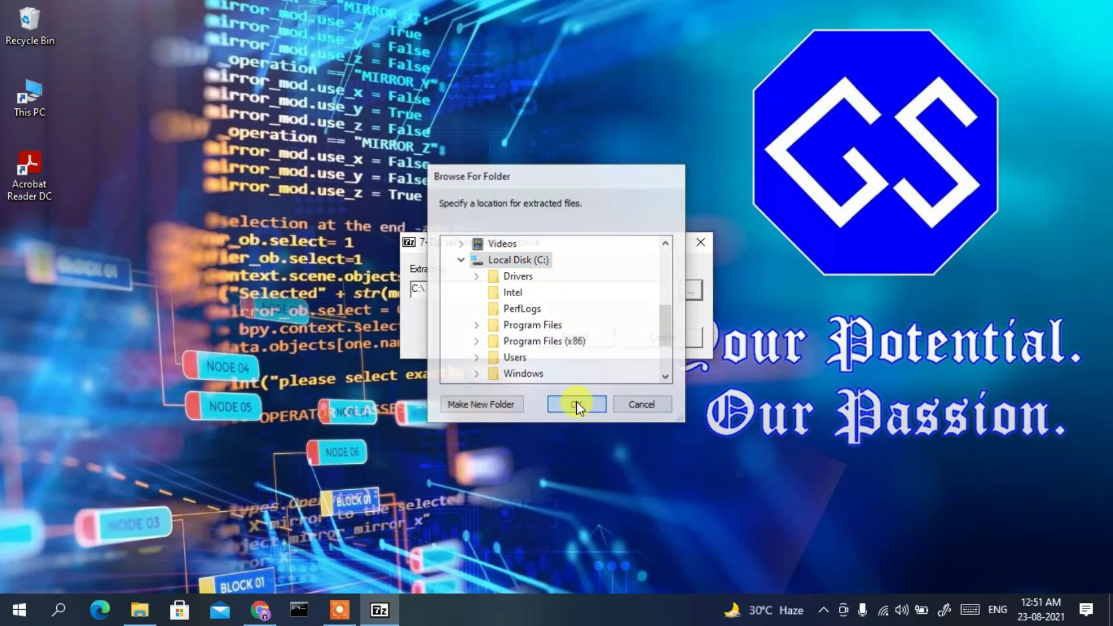
Extract the MinGW files to C:\ and bring File Explorer back
{"action": "left_click_drag", "start_coordinate": [456, 290], "coordinate": [390, 277]}
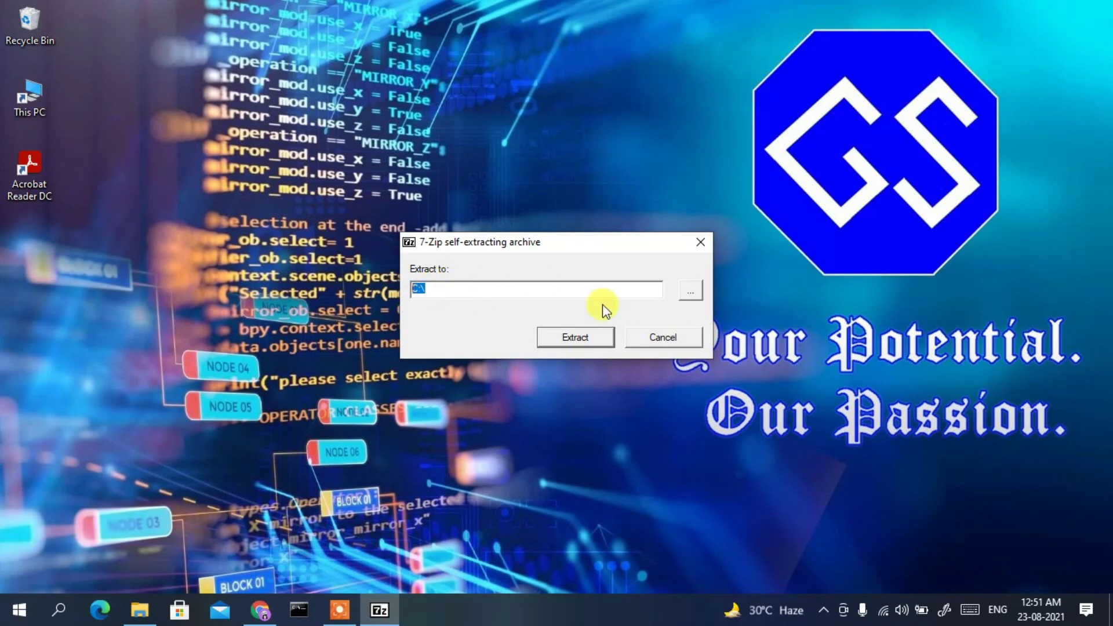
{"action": "left_click", "coordinate": [583, 339]}
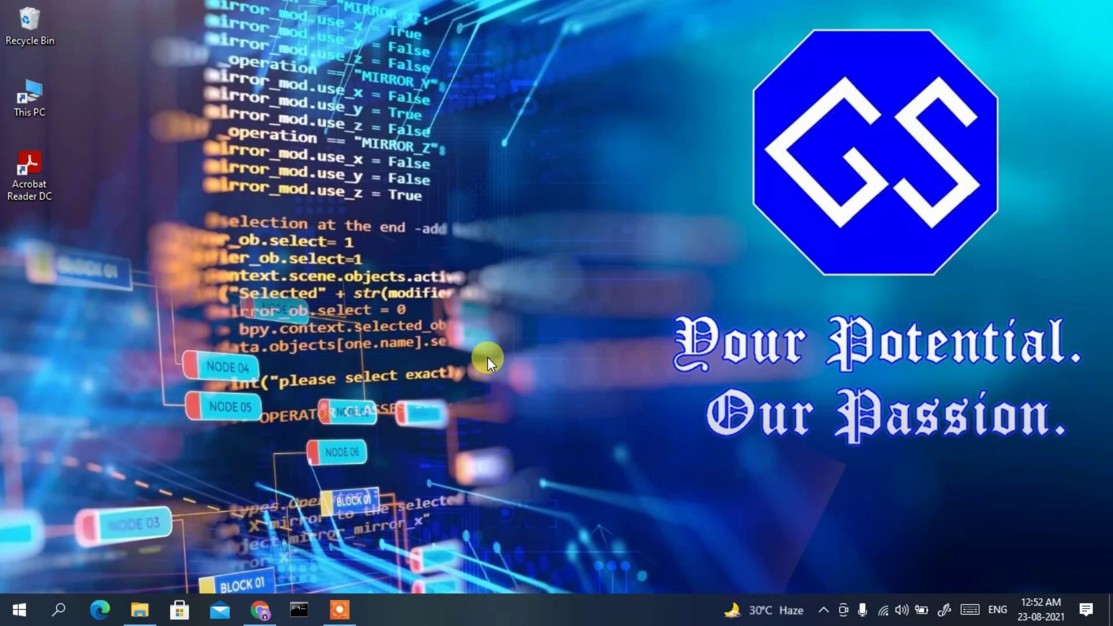
{"action": "left_click", "coordinate": [139, 610]}
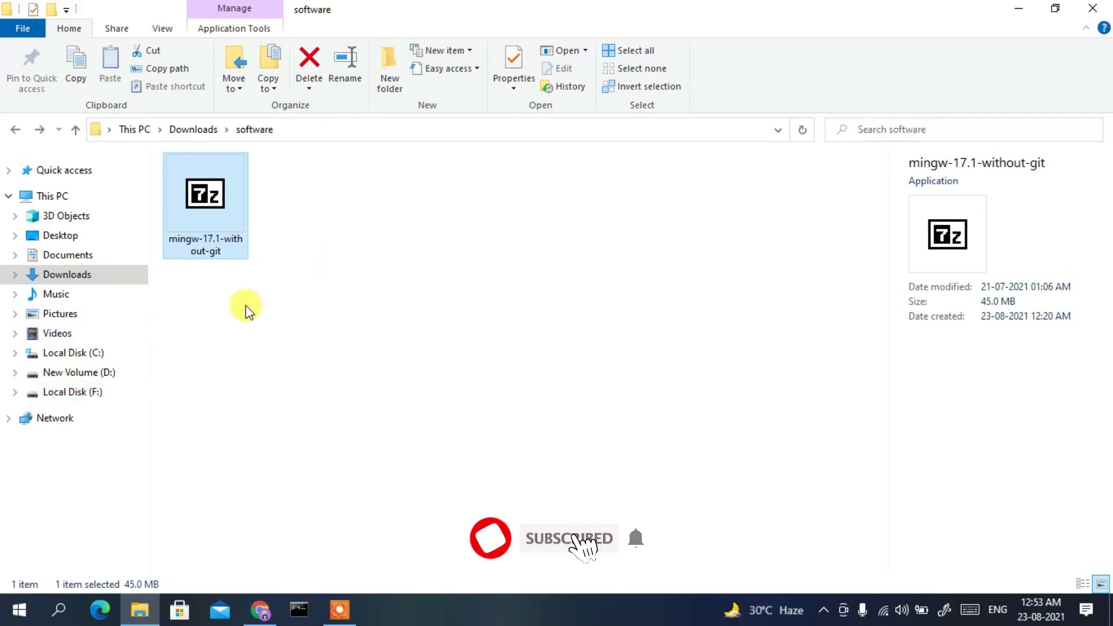
Navigate to C:\MinGW\bin and copy its path from the address bar
{"action": "left_click", "coordinate": [84, 355]}
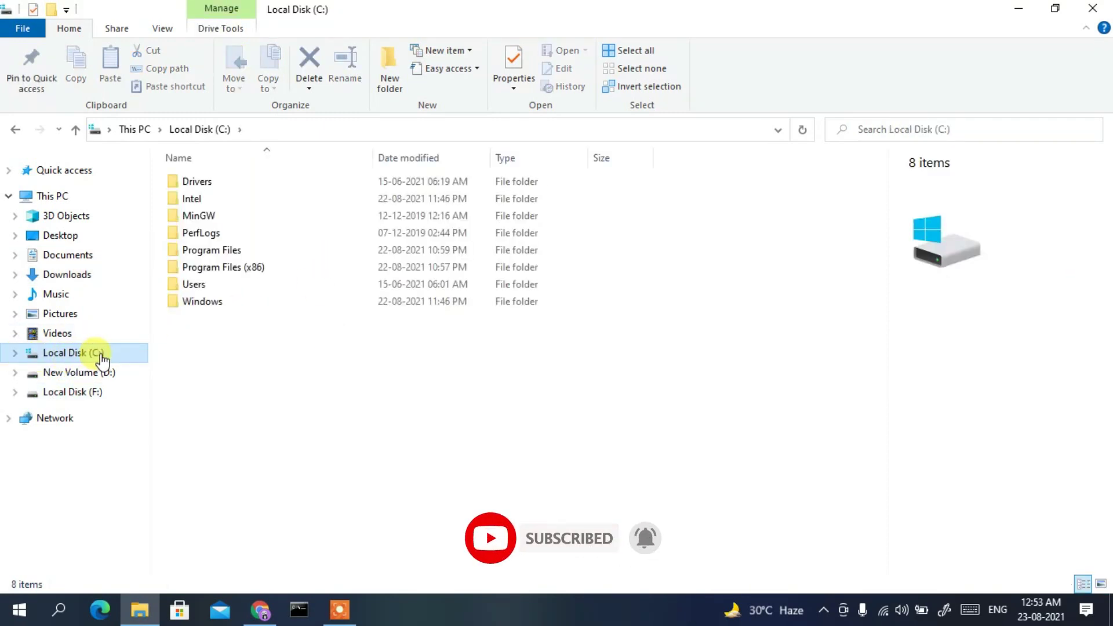
{"action": "left_click", "coordinate": [204, 215]}
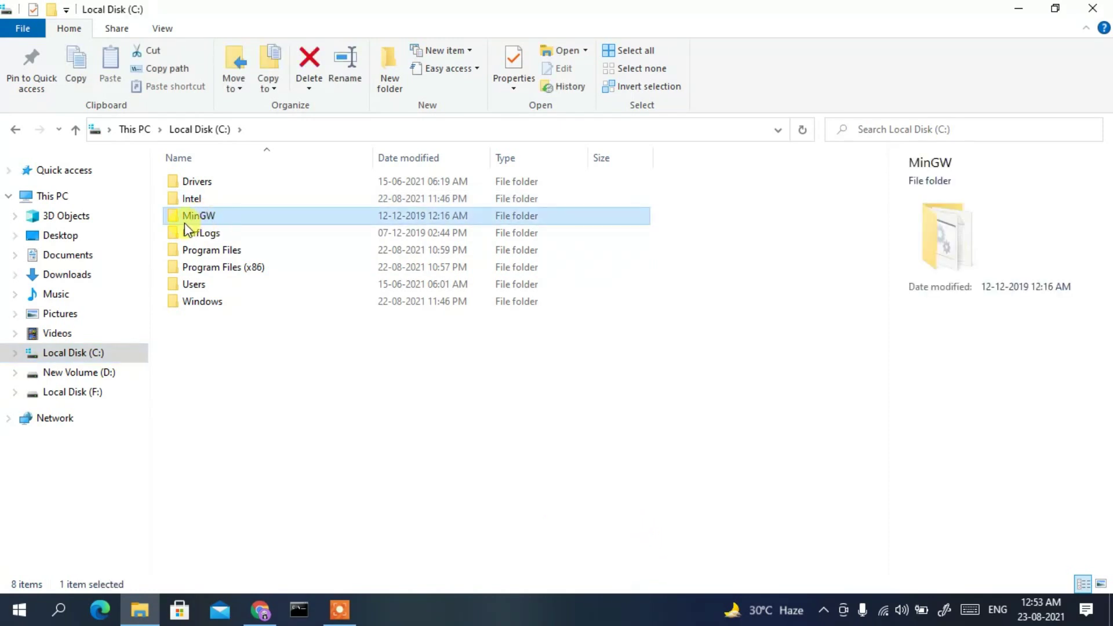
{"action": "mouse_move", "coordinate": [214, 223]}
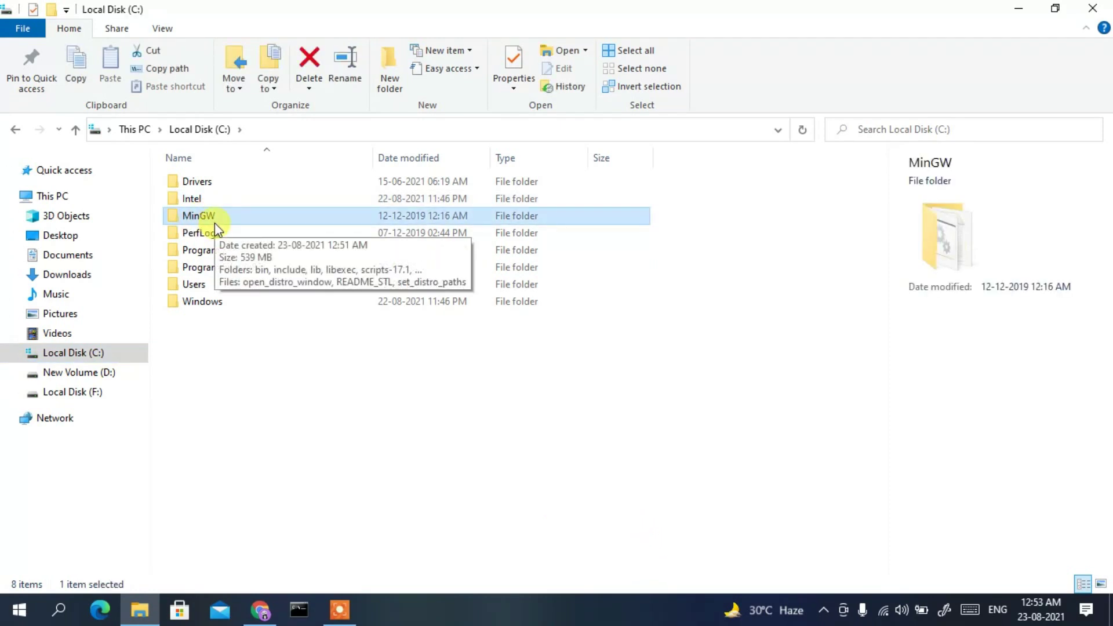
{"action": "double_click", "coordinate": [229, 223]}
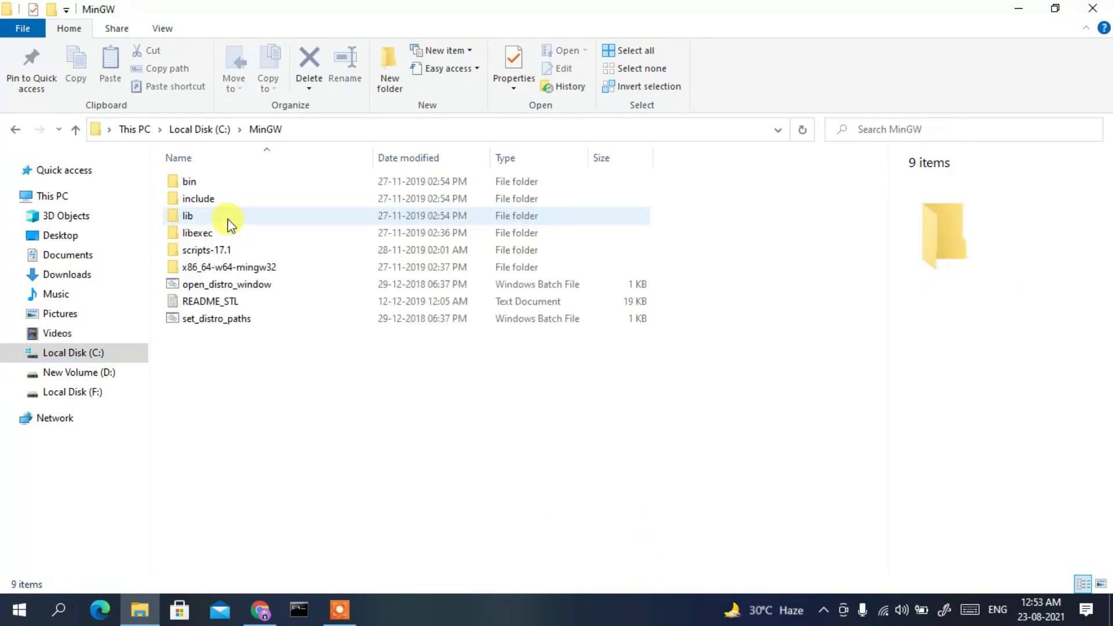
{"action": "left_click_drag", "start_coordinate": [210, 365], "coordinate": [332, 181]}
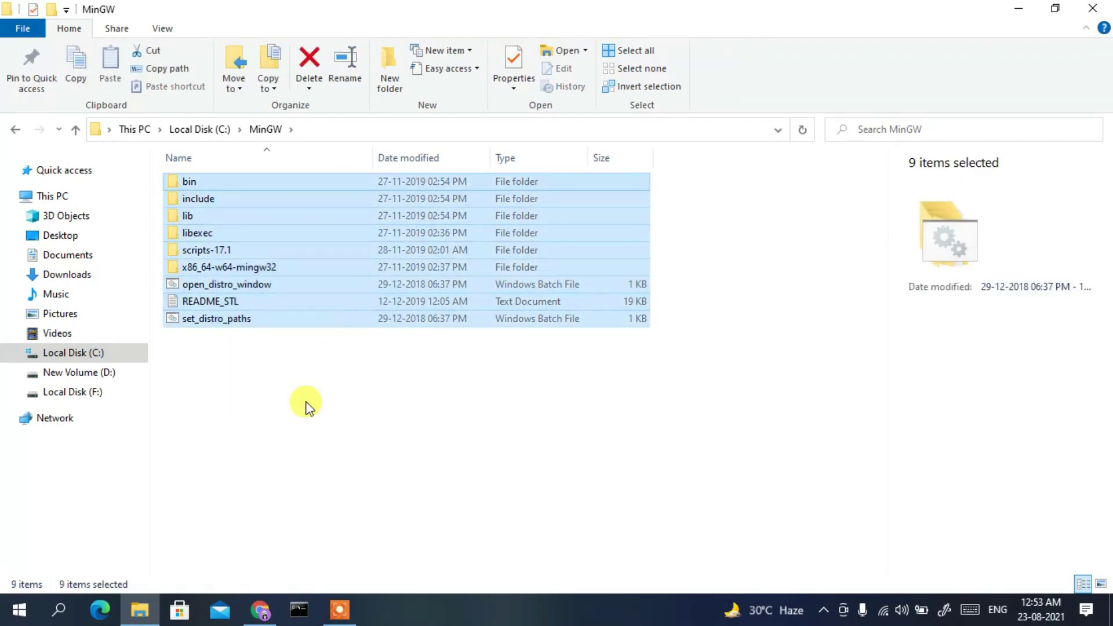
{"action": "left_click", "coordinate": [306, 401]}
{"action": "double_click", "coordinate": [203, 183]}
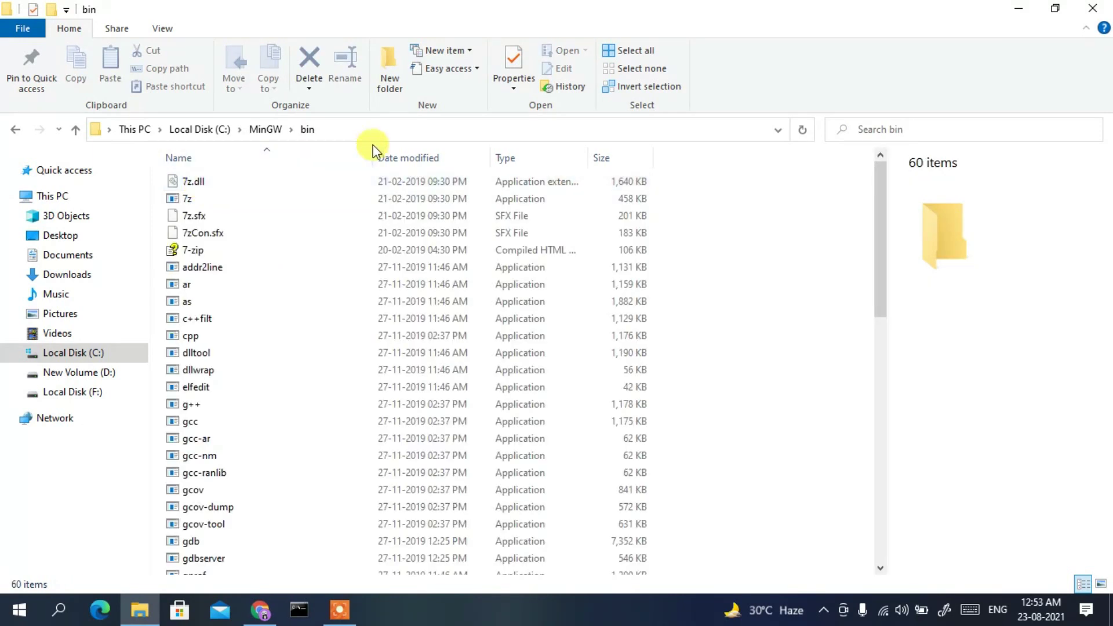
{"action": "left_click", "coordinate": [406, 129]}
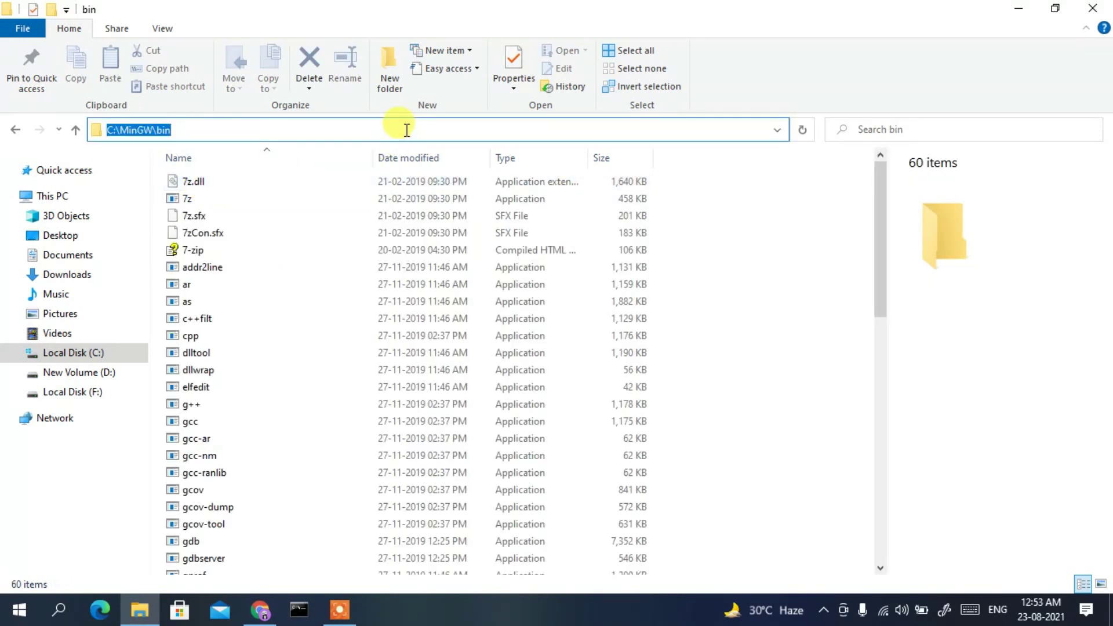
{"action": "right_click", "coordinate": [406, 130]}
{"action": "left_click", "coordinate": [451, 181]}
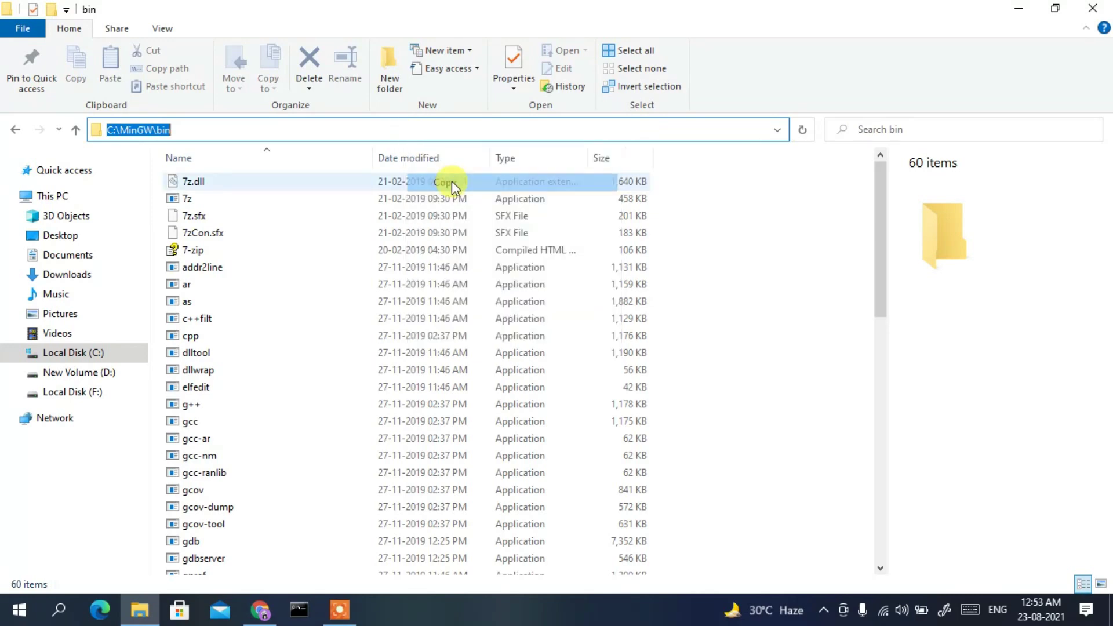
Minimize Explorer and search Windows for 'environ'
{"action": "left_click", "coordinate": [1016, 15]}
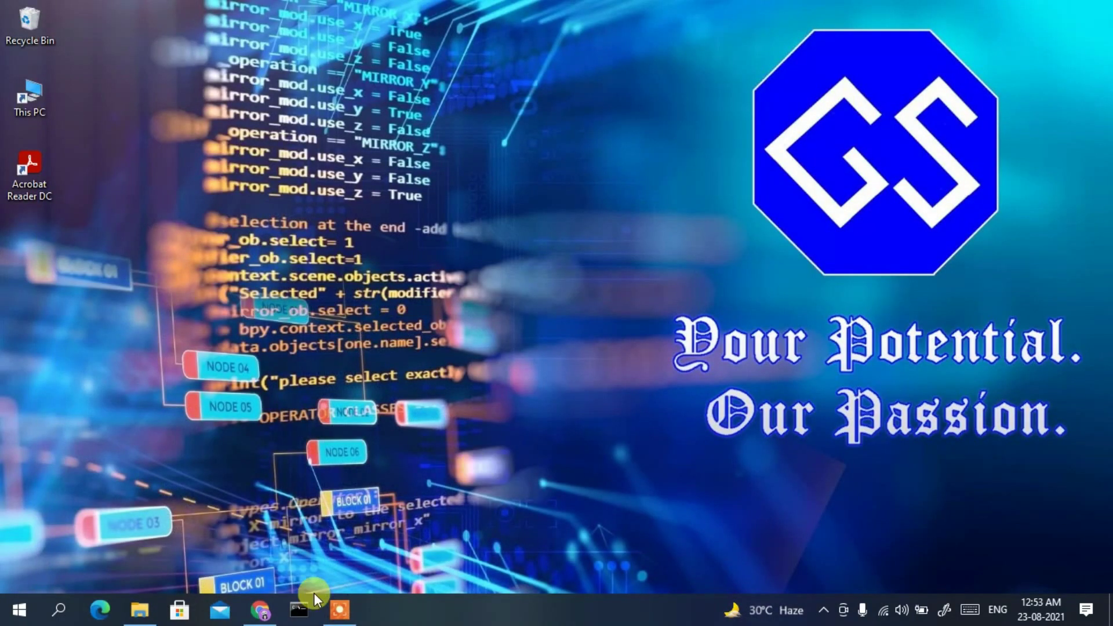
{"action": "left_click", "coordinate": [62, 613]}
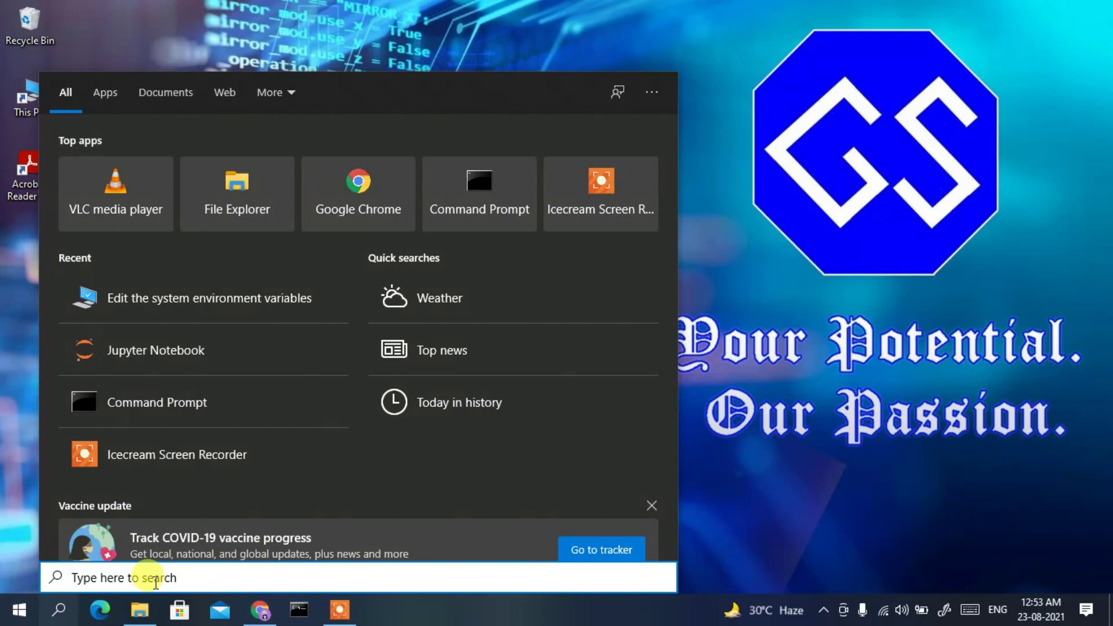
{"action": "type", "text": "environ"}
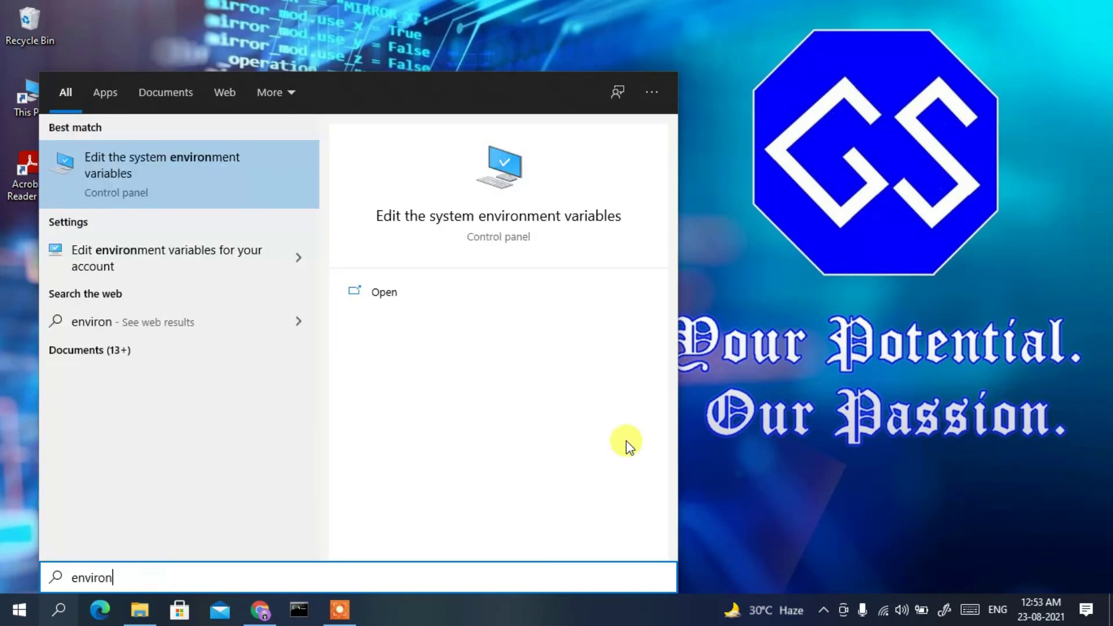
Open 'Edit the system environment variables' and its Environment Variables dialog
{"action": "left_click", "coordinate": [189, 172]}
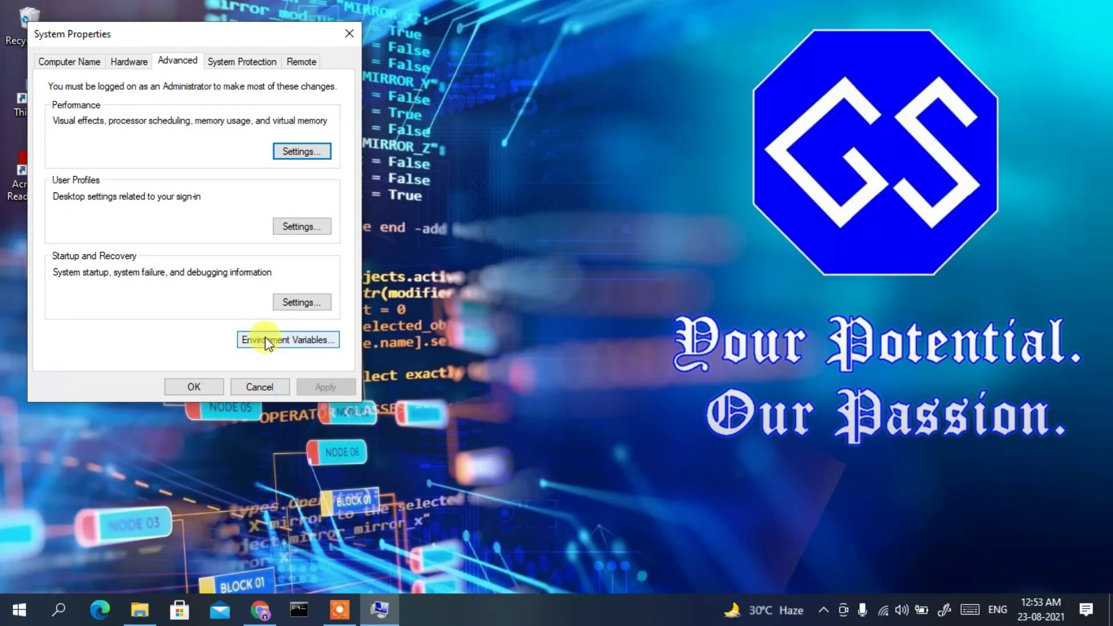
{"action": "left_click", "coordinate": [318, 338]}
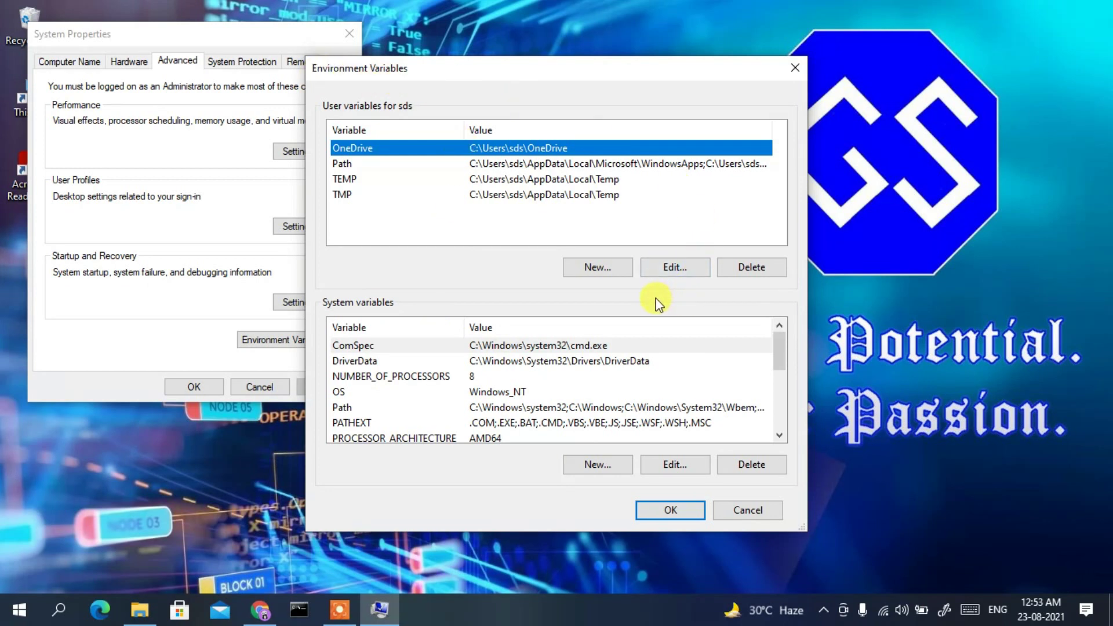
Paste C:\MinGW\bin as a new user Path entry and confirm all three dialogs
{"action": "left_click", "coordinate": [356, 165]}
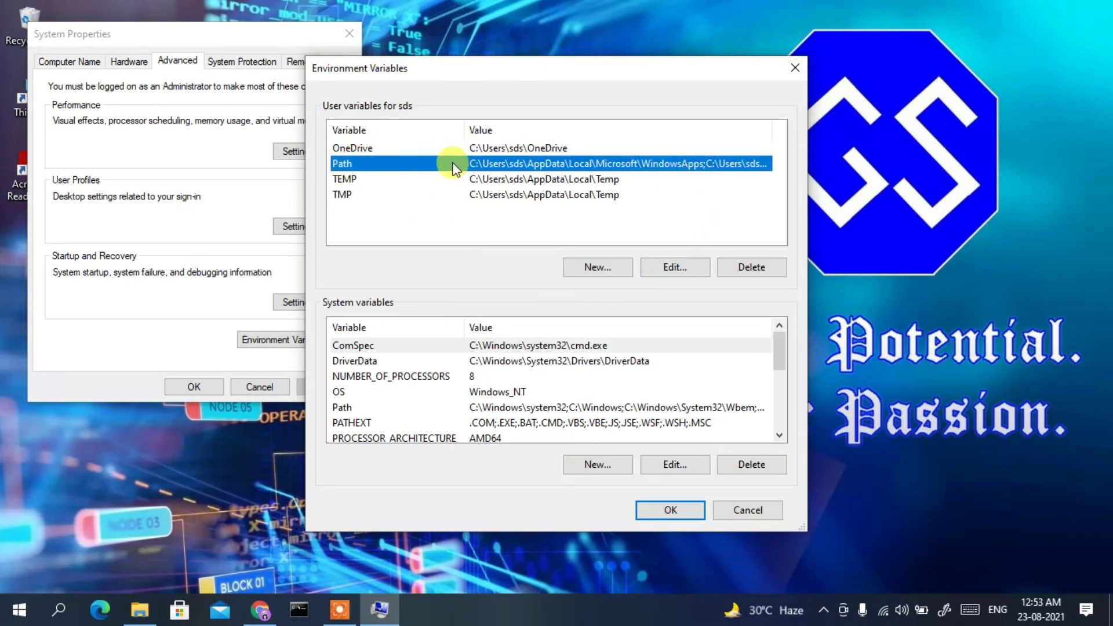
{"action": "left_click", "coordinate": [673, 263]}
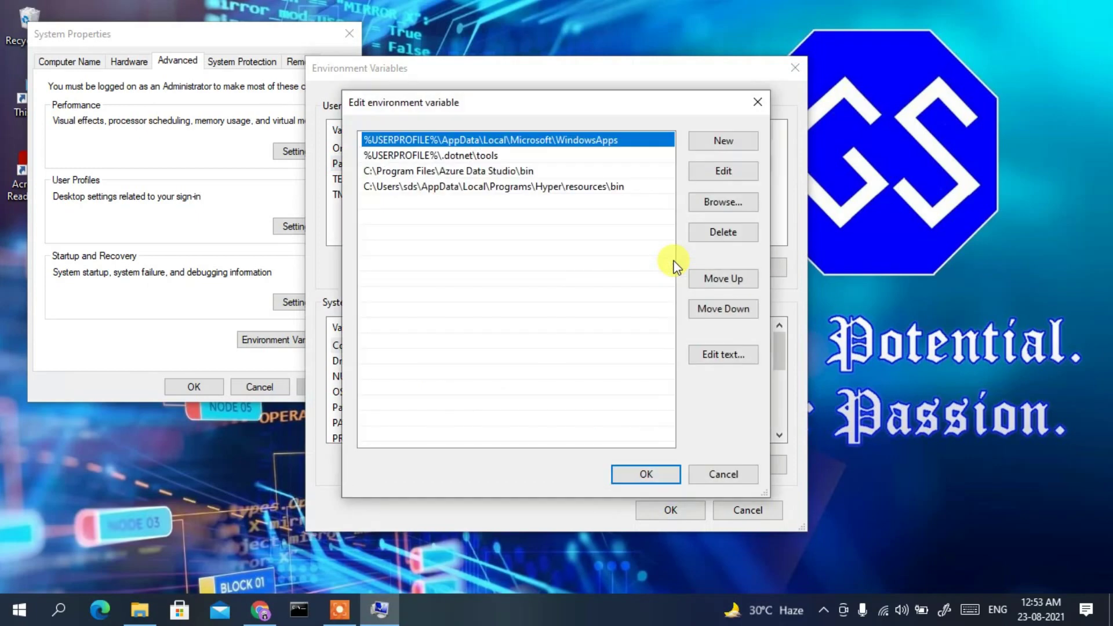
{"action": "left_click", "coordinate": [726, 142]}
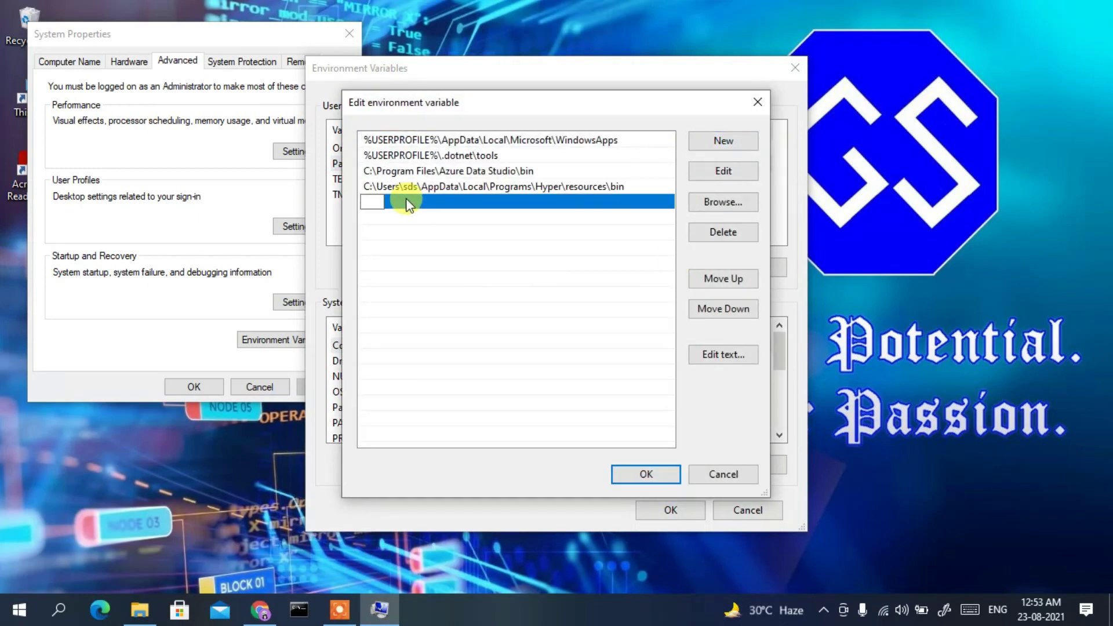
{"action": "right_click", "coordinate": [369, 200]}
{"action": "left_click", "coordinate": [412, 272]}
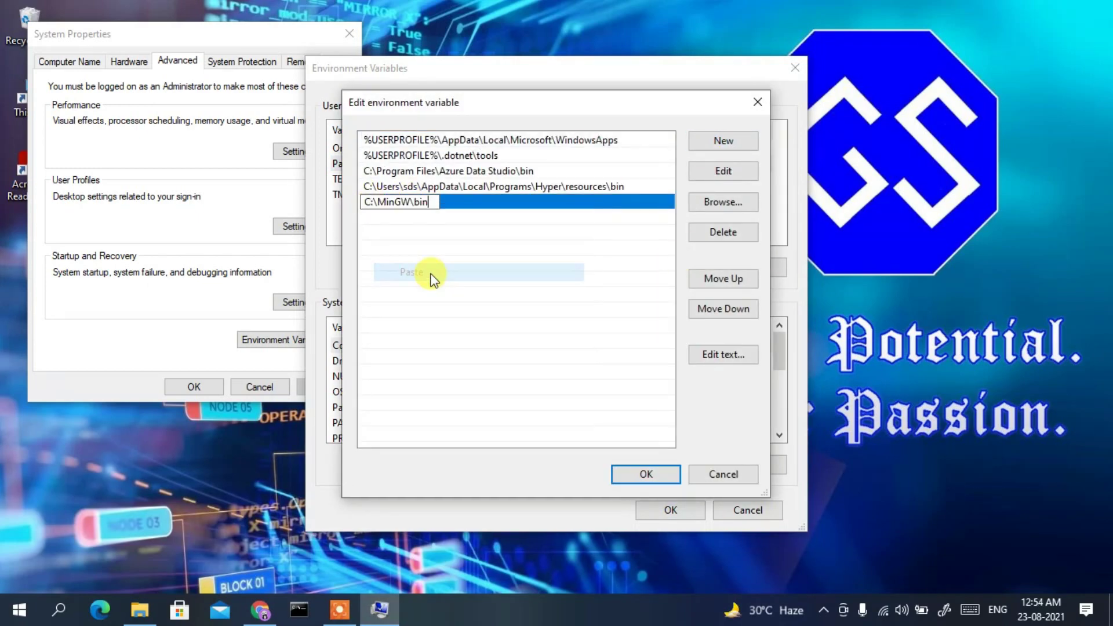
{"action": "left_click", "coordinate": [476, 267]}
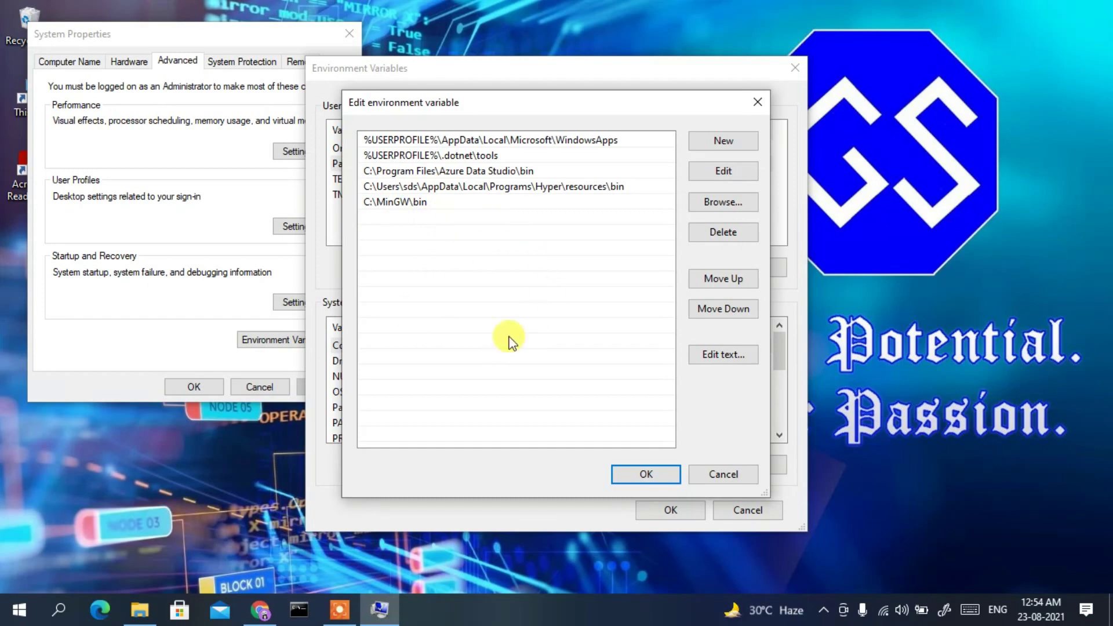
{"action": "left_click", "coordinate": [639, 470]}
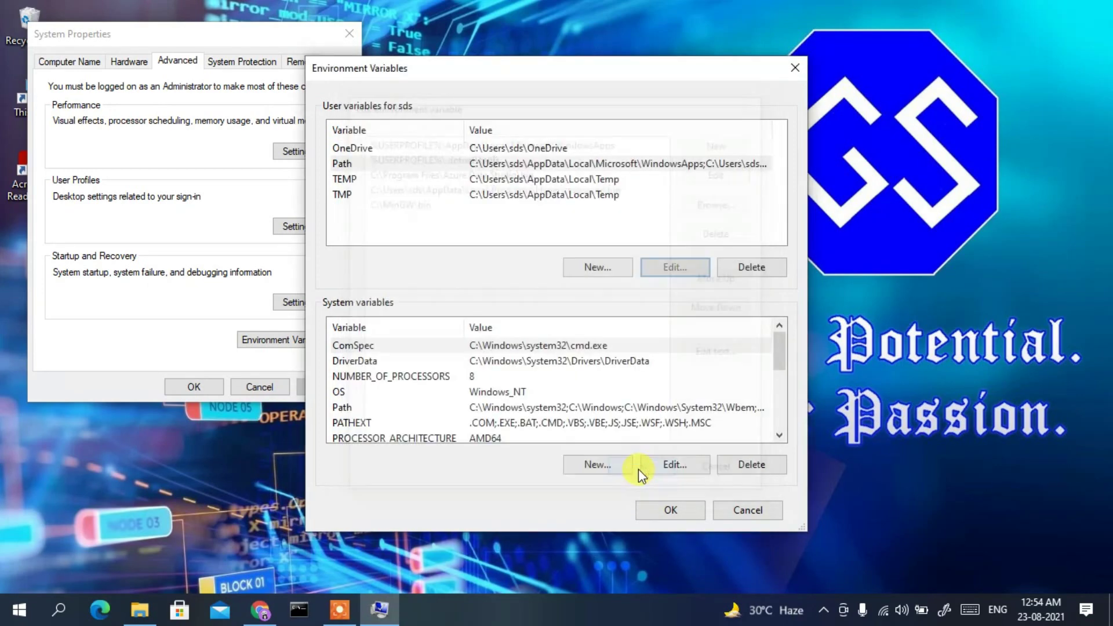
{"action": "left_click", "coordinate": [652, 510]}
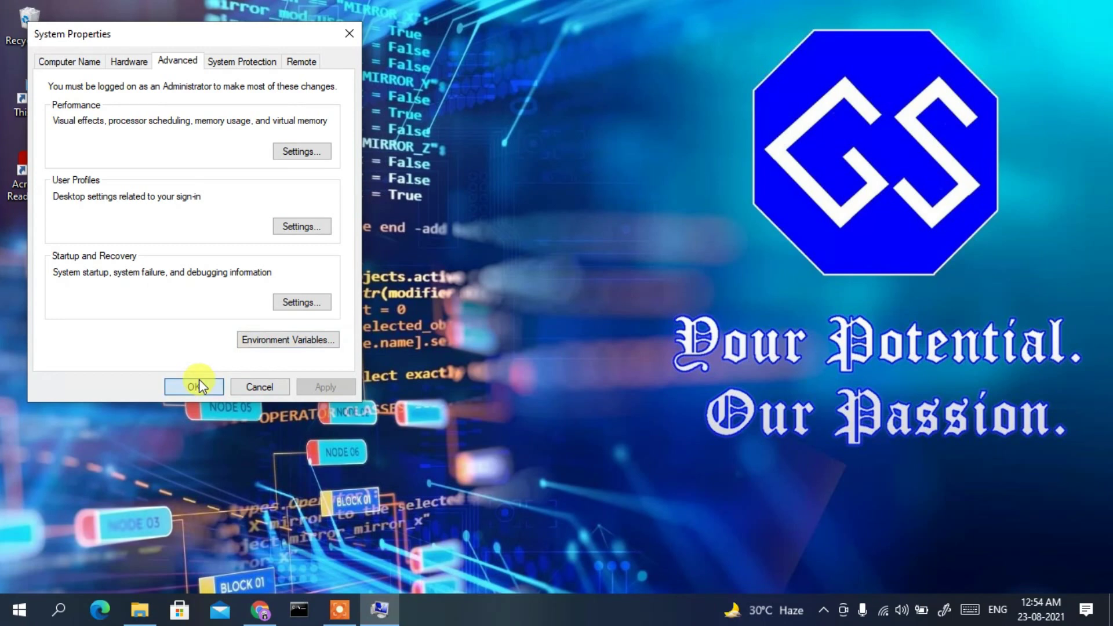
{"action": "left_click", "coordinate": [198, 384]}
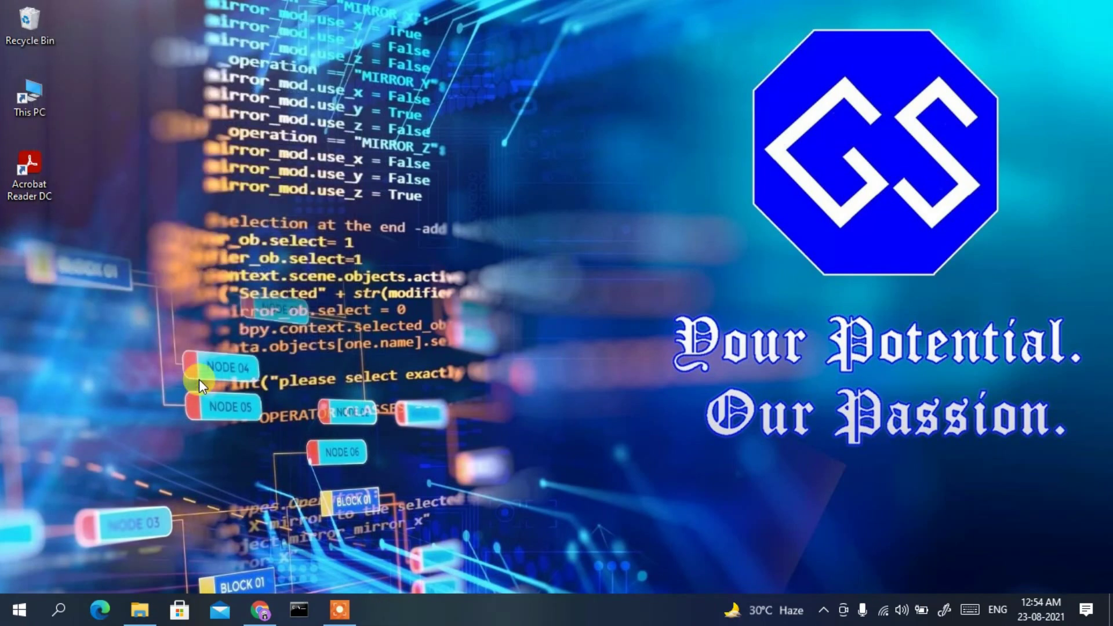
Run gcc --version in Command Prompt, confirm GCC 9.2.0, then close it
{"action": "left_click", "coordinate": [297, 612]}
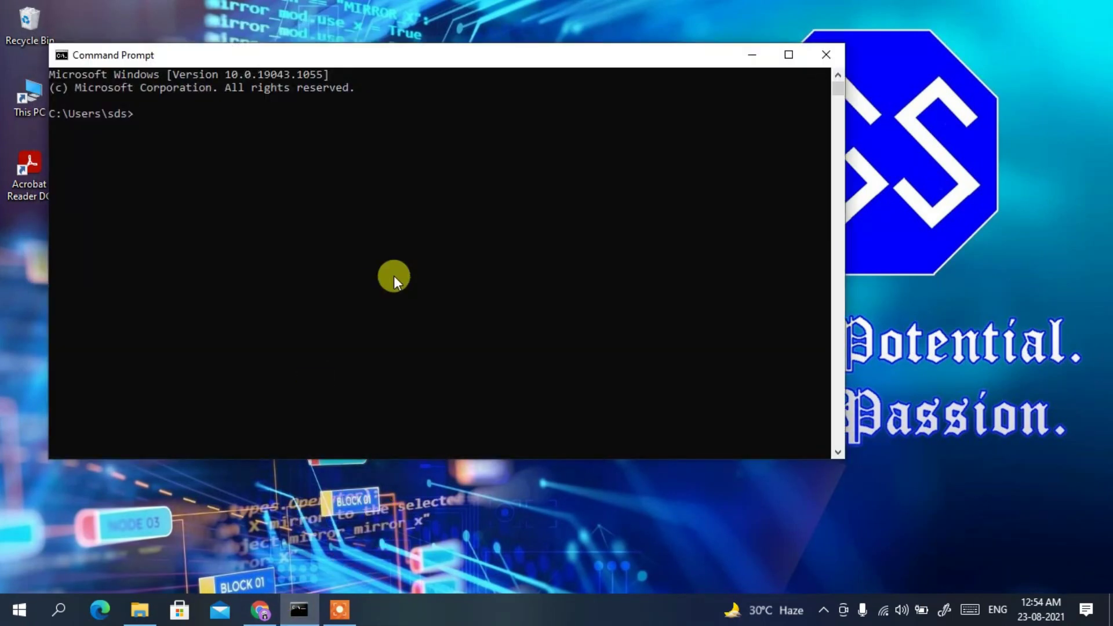
{"action": "type", "text": "gcc --version"}
{"action": "key", "text": "Return"}
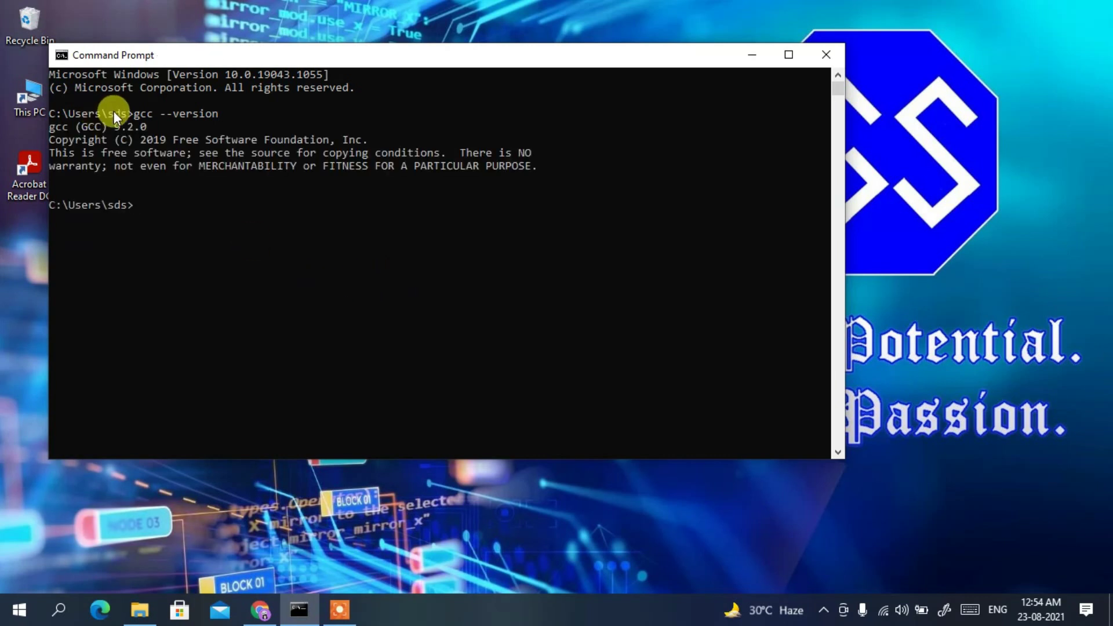
{"action": "left_click_drag", "start_coordinate": [52, 127], "coordinate": [145, 130]}
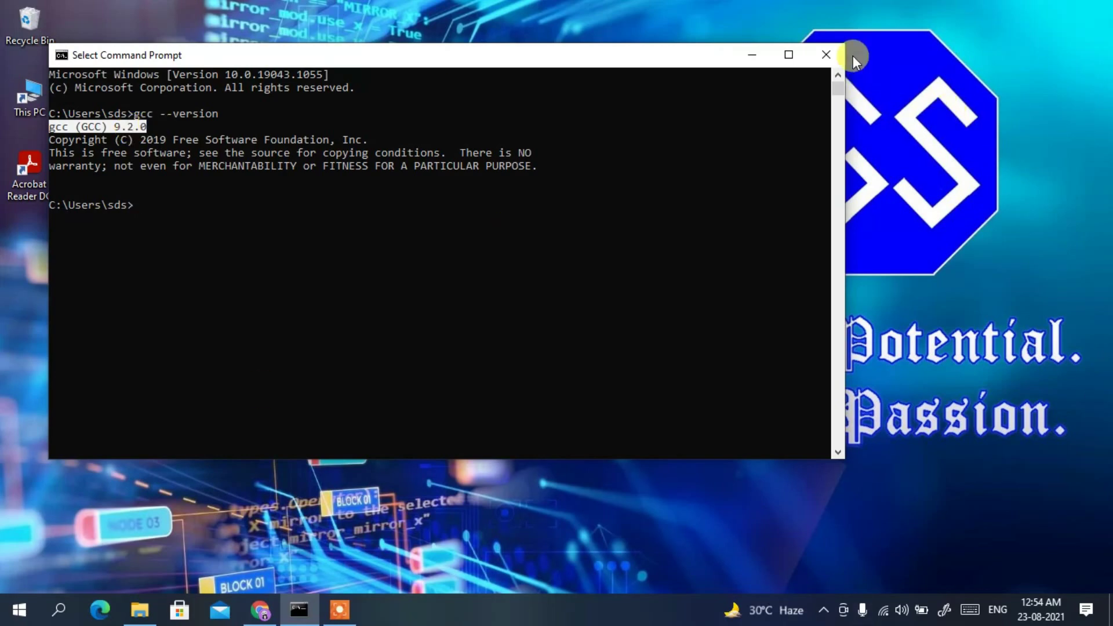
{"action": "left_click", "coordinate": [824, 55]}
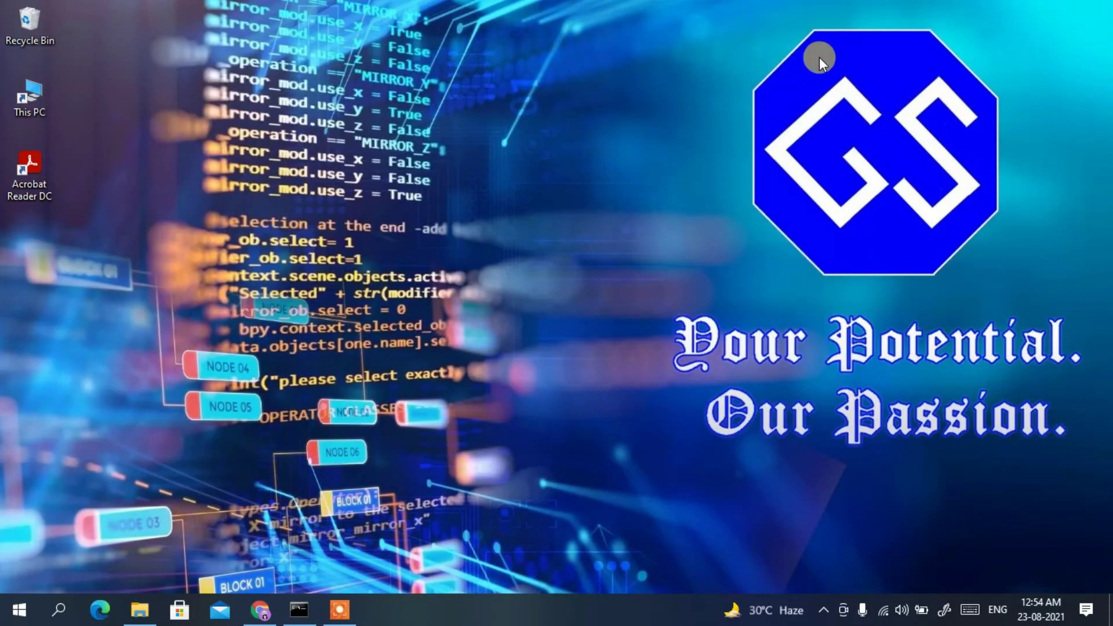
Create a desktop folder named cpp and open it
{"action": "right_click", "coordinate": [562, 103]}
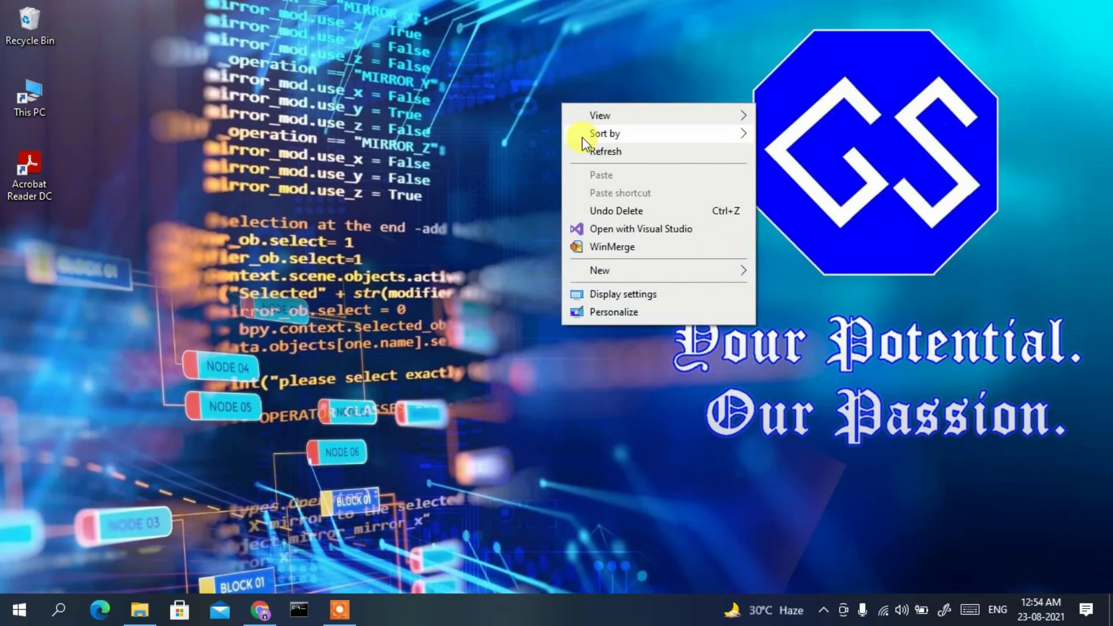
{"action": "mouse_move", "coordinate": [631, 271]}
{"action": "left_click", "coordinate": [779, 273]}
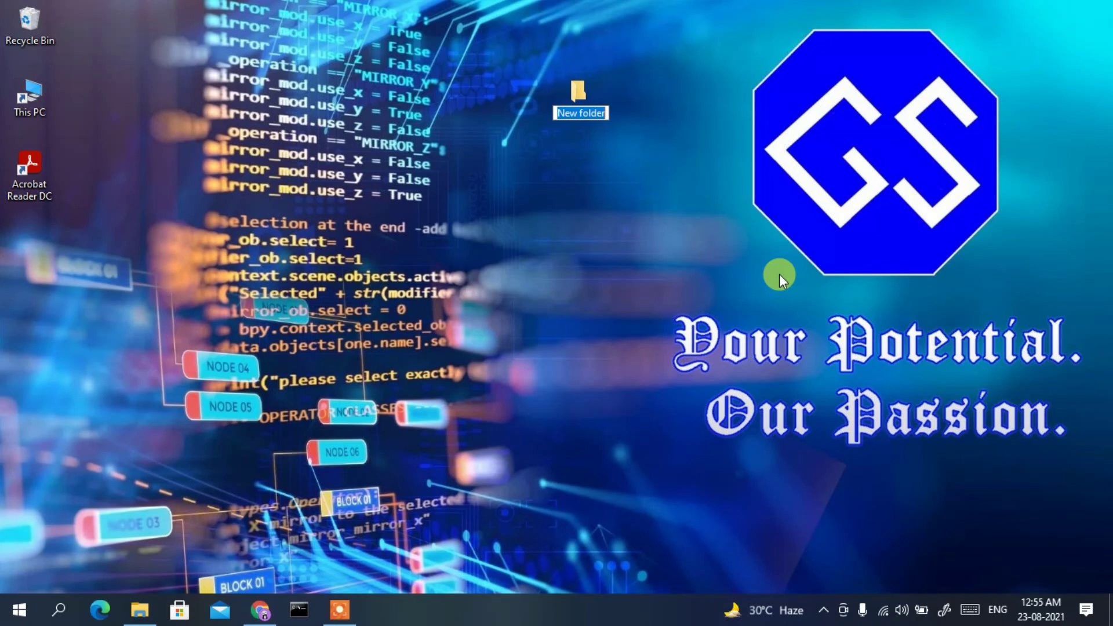
{"action": "type", "text": "cpp"}
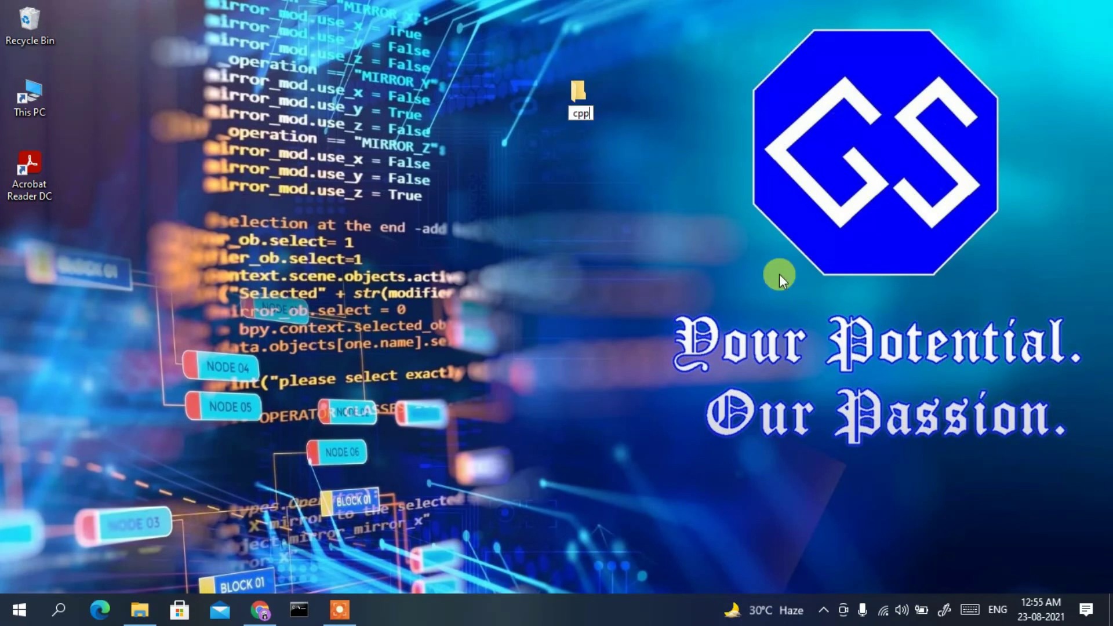
{"action": "key", "text": "Return"}
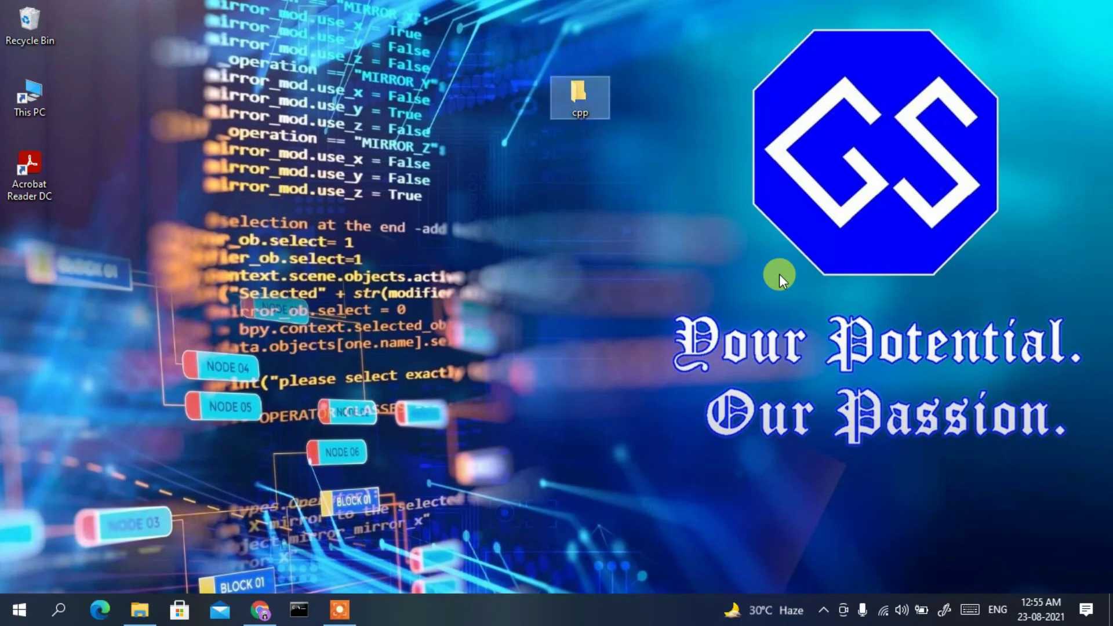
{"action": "key", "text": "Return"}
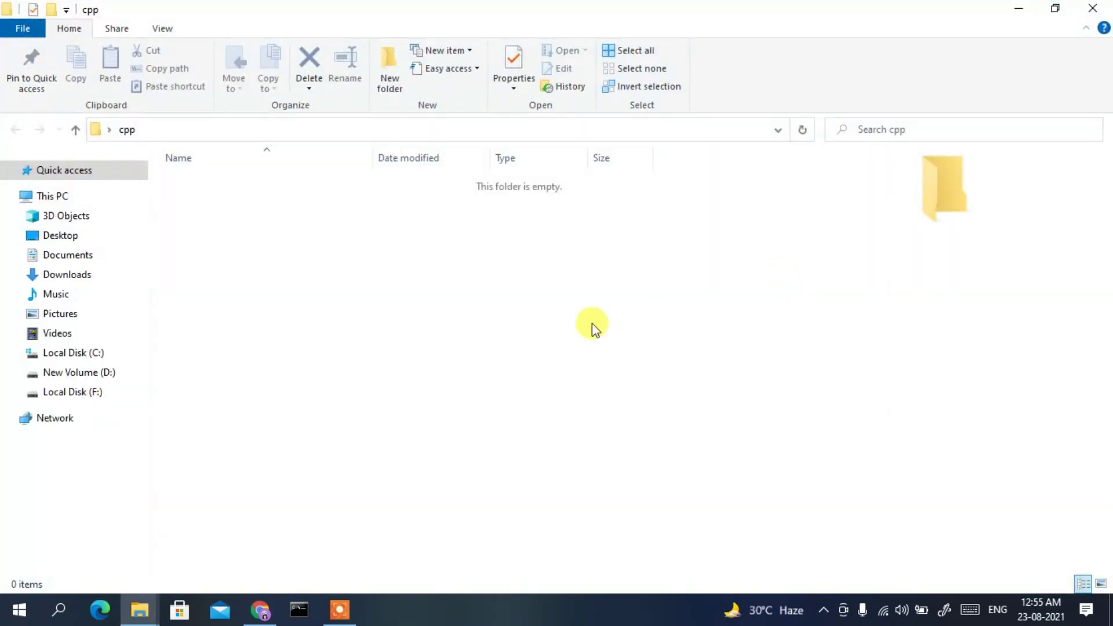
Create a new Text Document in cpp, keeping its default name
{"action": "right_click", "coordinate": [431, 234]}
{"action": "mouse_move", "coordinate": [482, 468]}
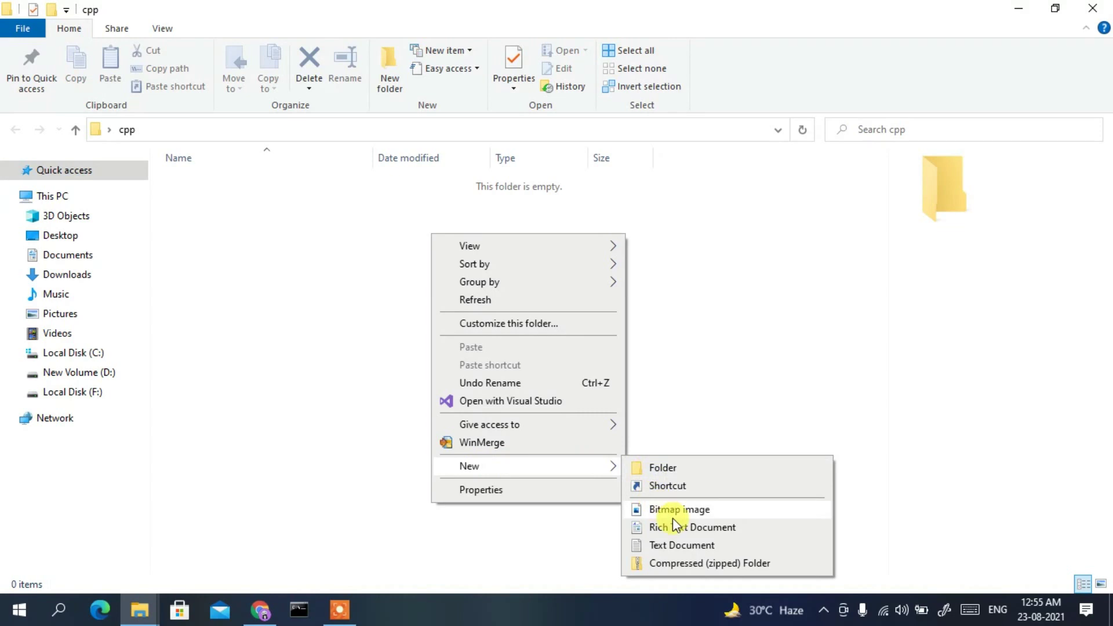
{"action": "left_click", "coordinate": [667, 545]}
{"action": "left_click", "coordinate": [285, 282]}
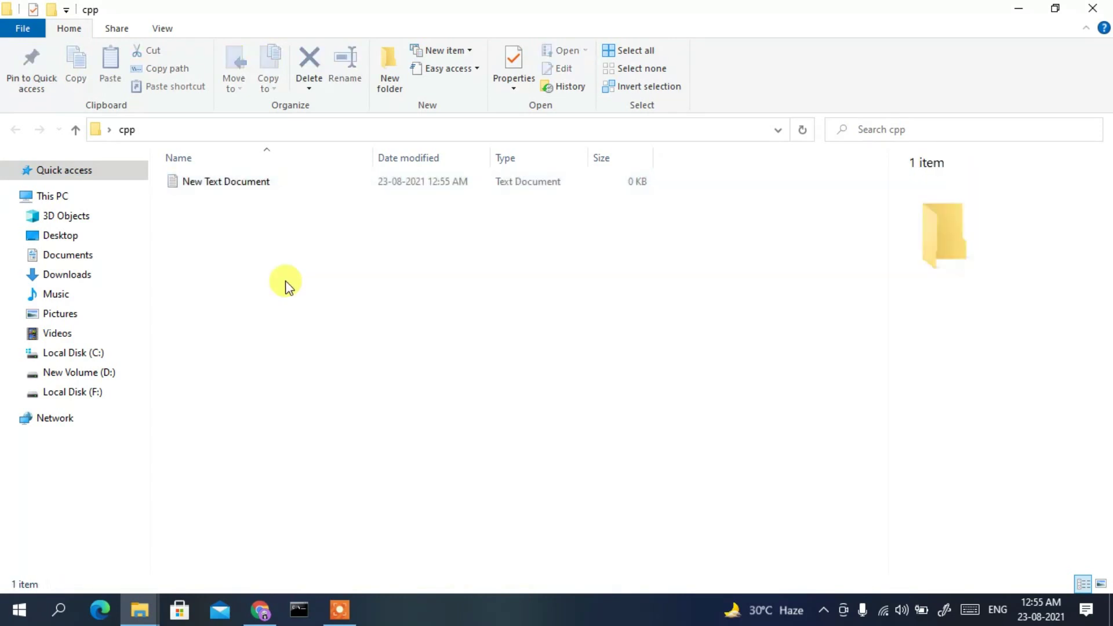
Open New Text Document in Notepad and type #include<iostream> and using namespace std;
{"action": "double_click", "coordinate": [212, 183]}
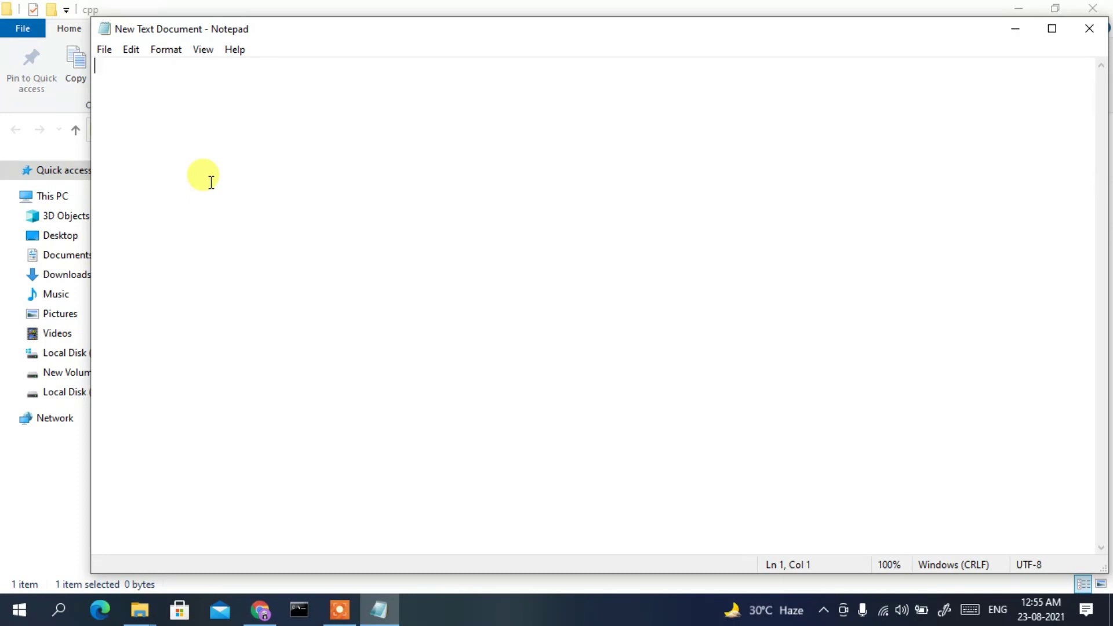
{"action": "type", "text": "#include<iostr"}
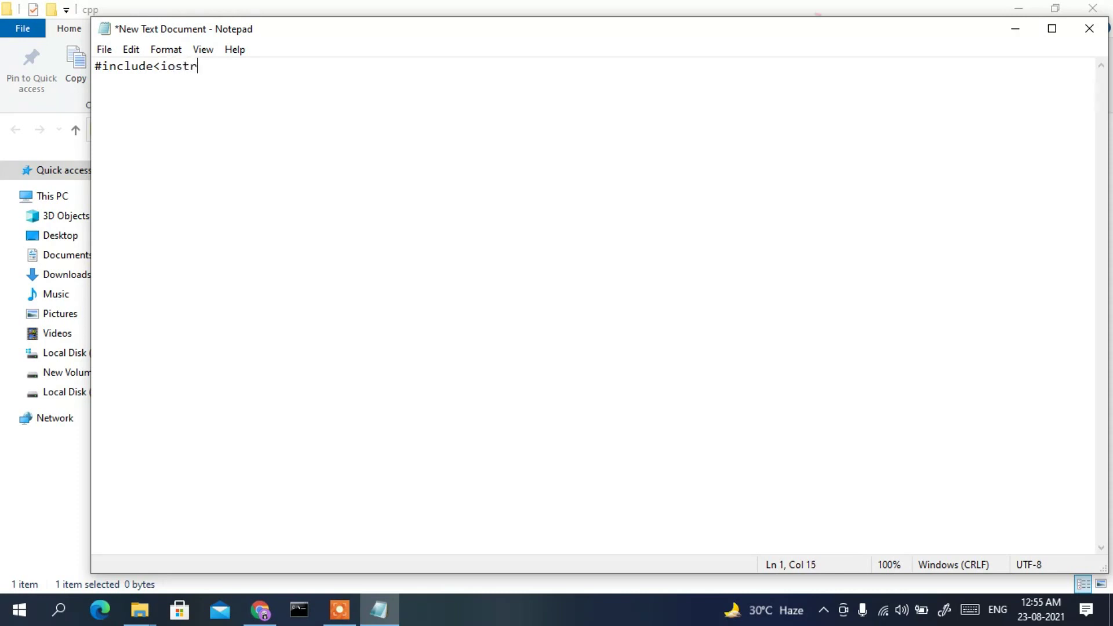
{"action": "type", "text": "eam>"}
{"action": "key", "text": "Return"}
{"action": "type", "text": "using namespace std;"}
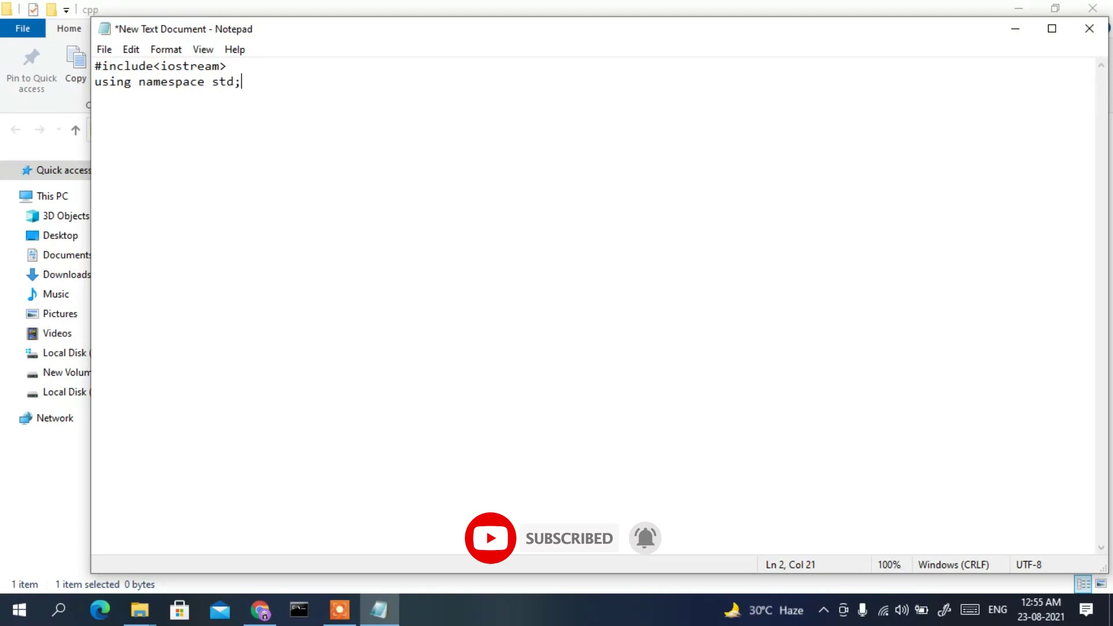
{"action": "type", "text": "4int"}
{"action": "key", "text": "BackSpace"}
{"action": "key", "text": "BackSpace"}
{"action": "key", "text": "BackSpace"}
{"action": "key", "text": "BackSpace"}
{"action": "key", "text": "BackSpace"}
{"action": "key", "text": "Return"}
Add an empty int main() { } block with an indented line inside
{"action": "type", "text": "int main"}
{"action": "type", "text": "() "}
{"action": "type", "text": "{"}
{"action": "key", "text": "Return"}
{"action": "key", "text": "Return"}
{"action": "key", "text": "Return"}
{"action": "type", "text": "}"}
{"action": "key", "text": "Up"}
{"action": "key", "text": "Up"}
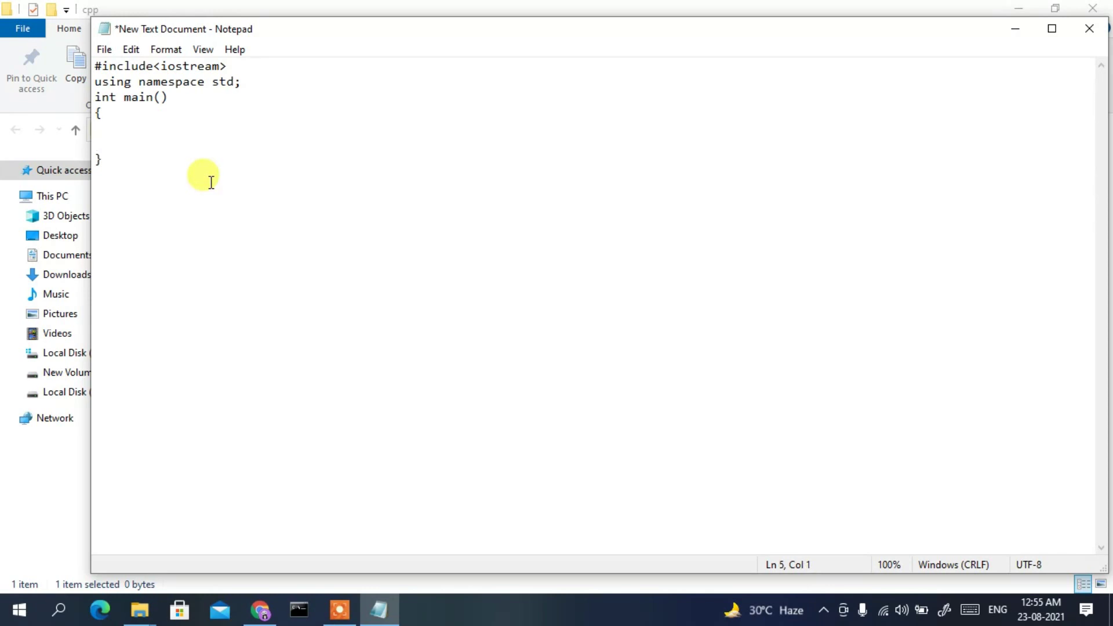
{"action": "key", "text": "Tab"}
Inside main, write a cout line printing "Hello World" with endl, then return 0;
{"action": "type", "text": "cou"}
{"action": "key", "text": "BackSpace"}
{"action": "key", "text": "BackSpace"}
{"action": "type", "text": "out<<\"\"<"}
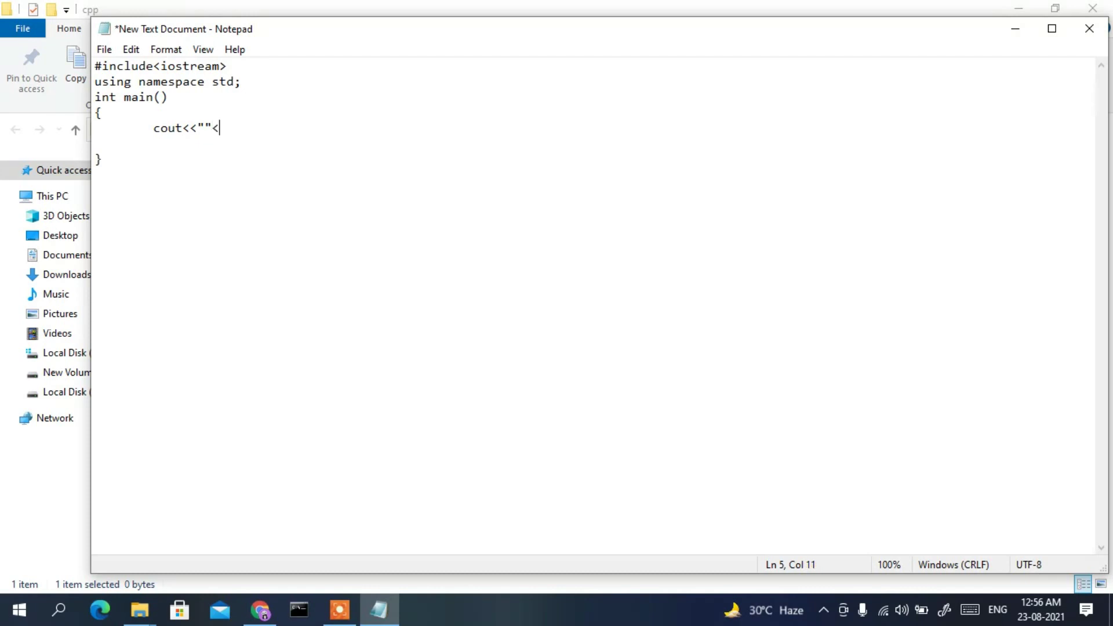
{"action": "type", "text": " endl"}
{"action": "left_click", "coordinate": [241, 127]}
{"action": "key", "text": "Left"}
{"action": "key", "text": "Left"}
{"action": "key", "text": "Left"}
{"action": "key", "text": "Left"}
{"action": "key", "text": "Left"}
{"action": "type", "text": "Hello World"}
{"action": "key", "text": "Right"}
{"action": "key", "text": "Right"}
{"action": "key", "text": "Right"}
{"action": "key", "text": "Right"}
{"action": "key", "text": "Right"}
{"action": "key", "text": "Right"}
{"action": "key", "text": "Right"}
{"action": "type", "text": ";"}
{"action": "key", "text": "Return"}
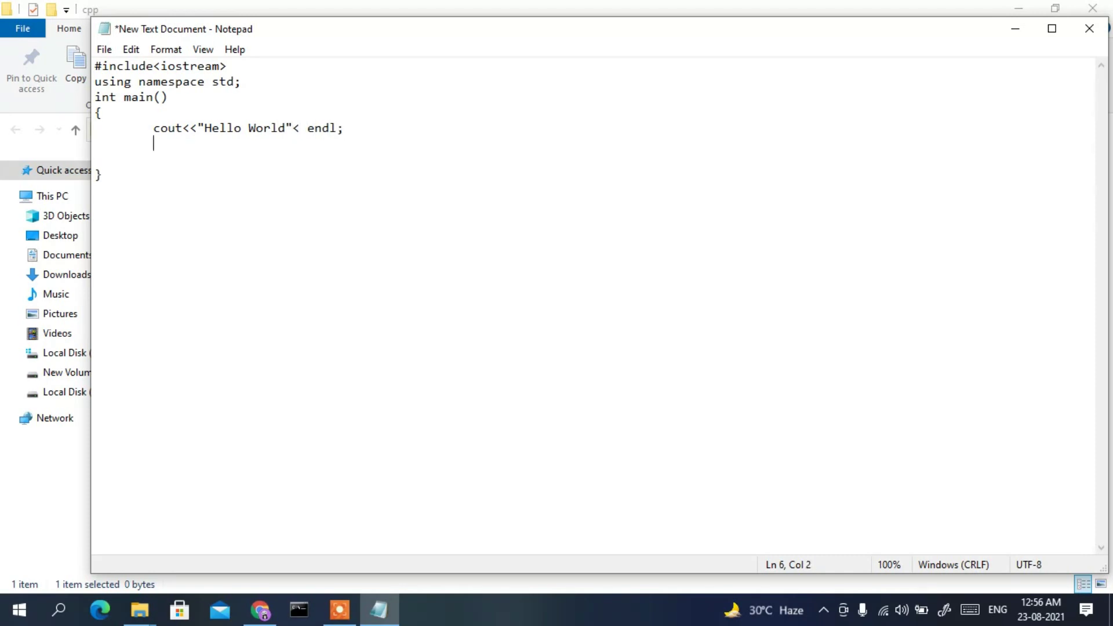
{"action": "type", "text": "return 0;"}
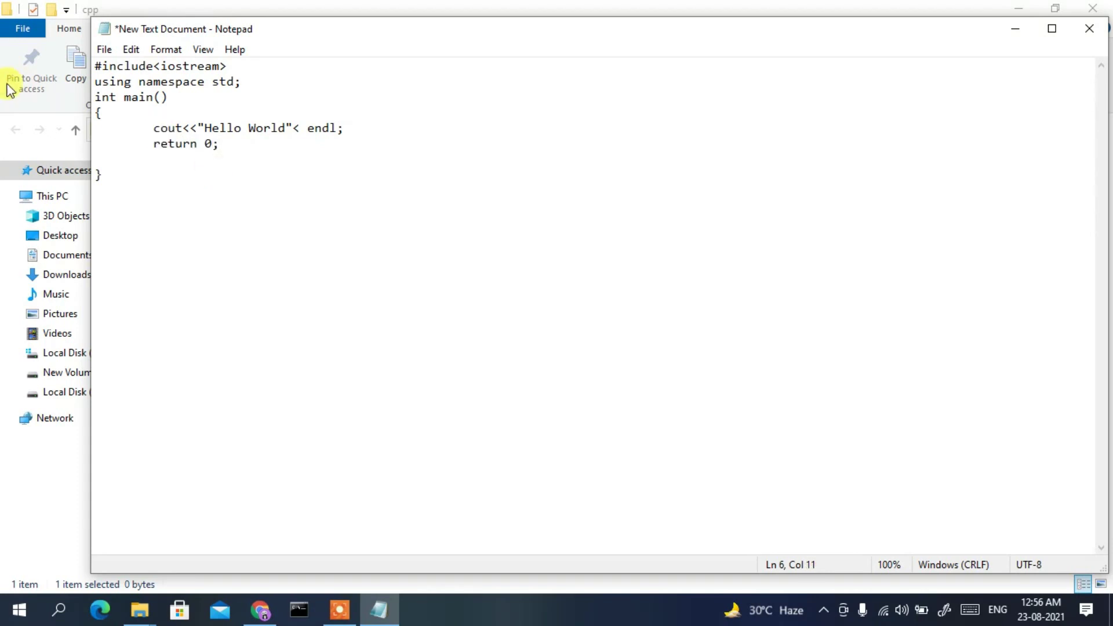
{"action": "left_click", "coordinate": [96, 96]}
{"action": "left_click", "coordinate": [173, 99]}
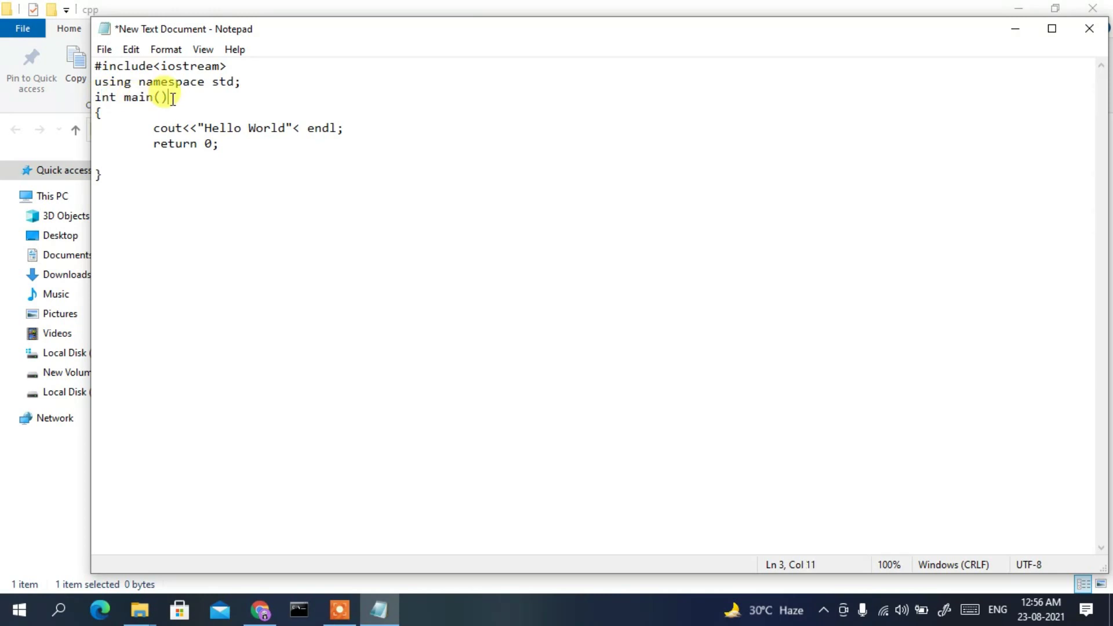
Save the code as prog.cpp in the cpp folder with Save as type set to All Files
{"action": "left_click", "coordinate": [103, 48]}
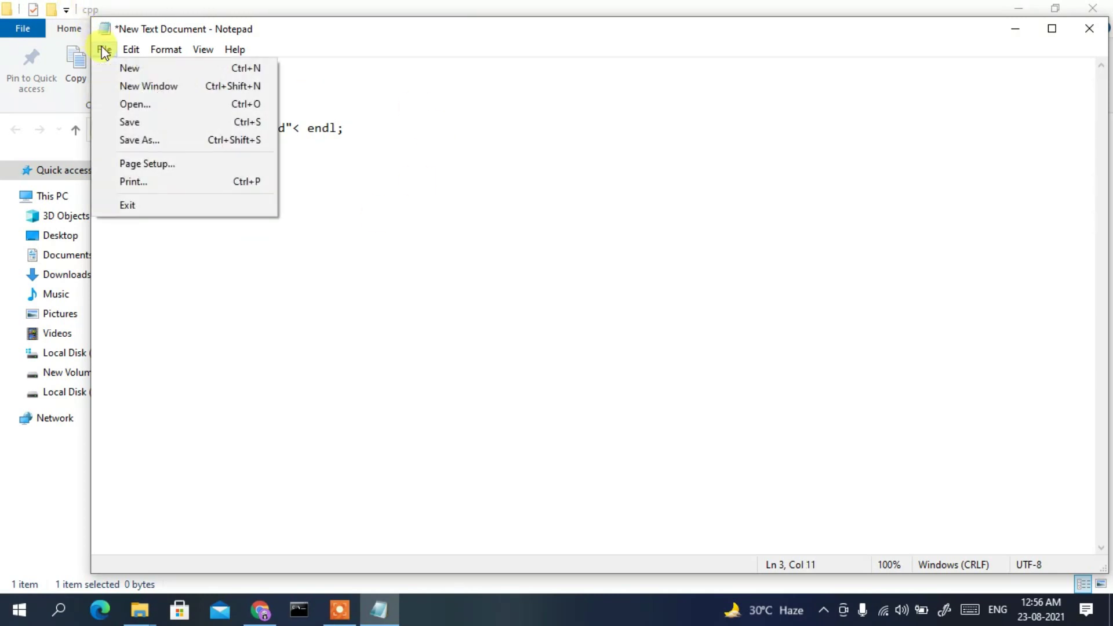
{"action": "left_click", "coordinate": [151, 136]}
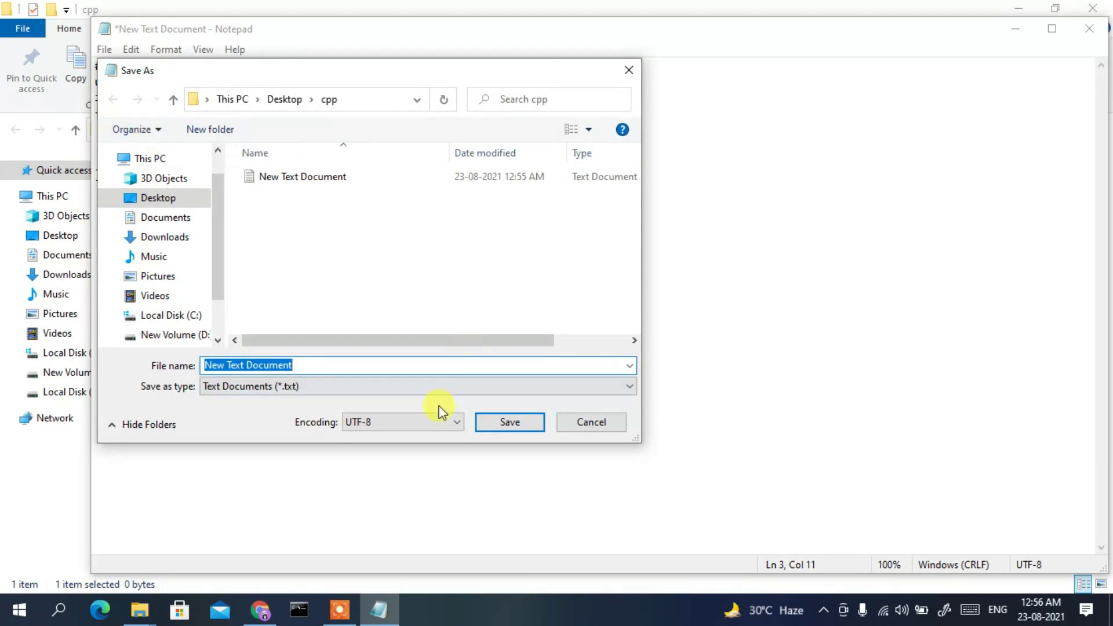
{"action": "type", "text": "pr"}
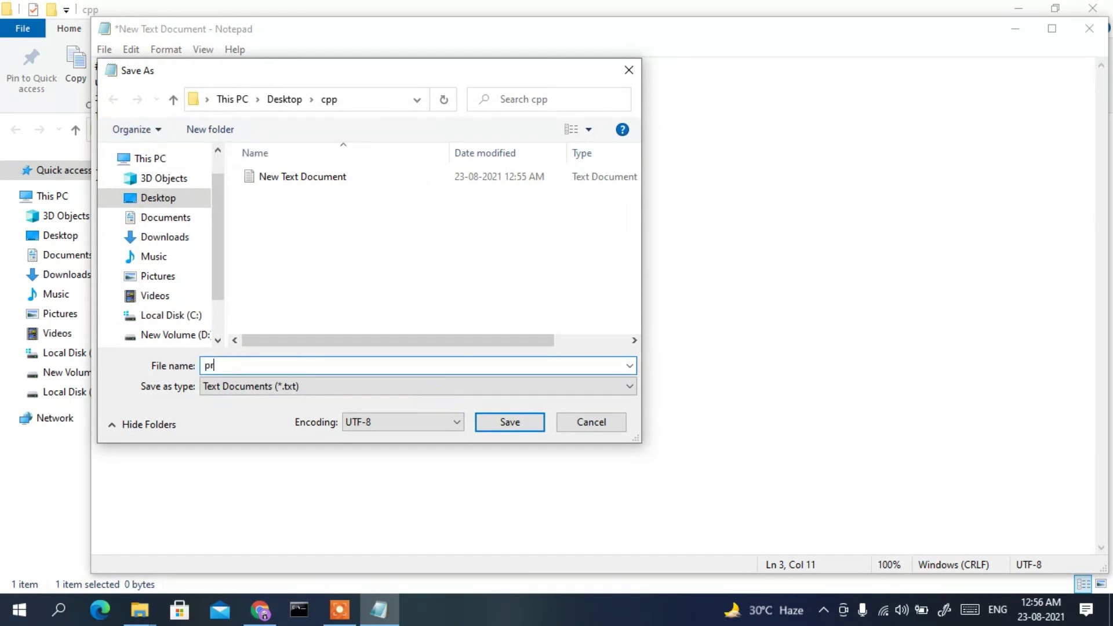
{"action": "type", "text": "og.cpp"}
{"action": "left_click_drag", "start_coordinate": [244, 365], "coordinate": [228, 366]}
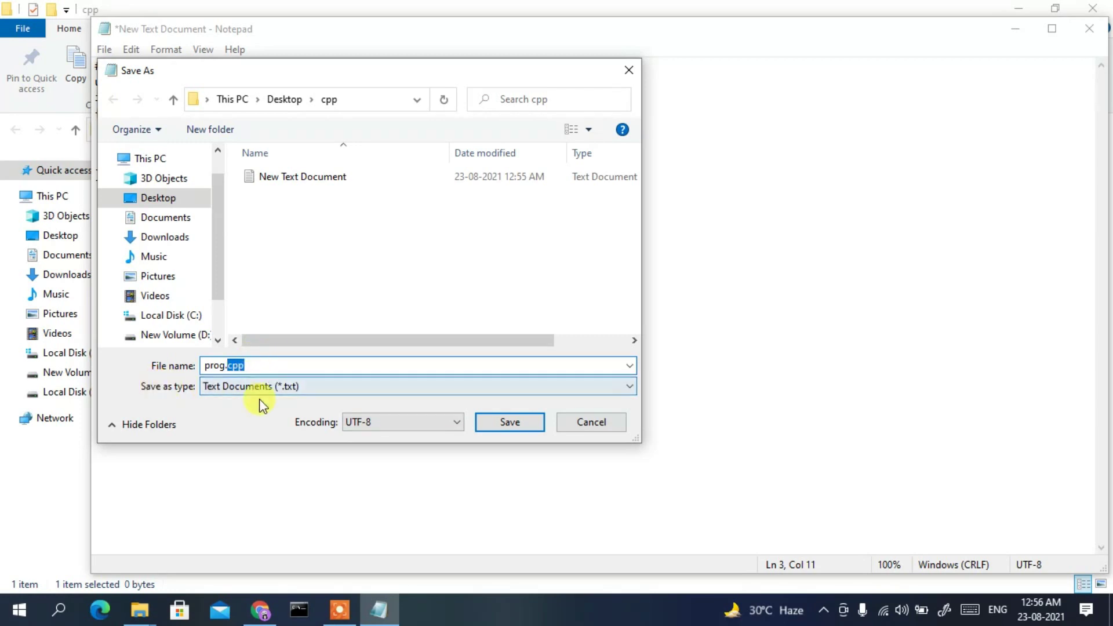
{"action": "left_click", "coordinate": [286, 387]}
{"action": "left_click", "coordinate": [223, 414]}
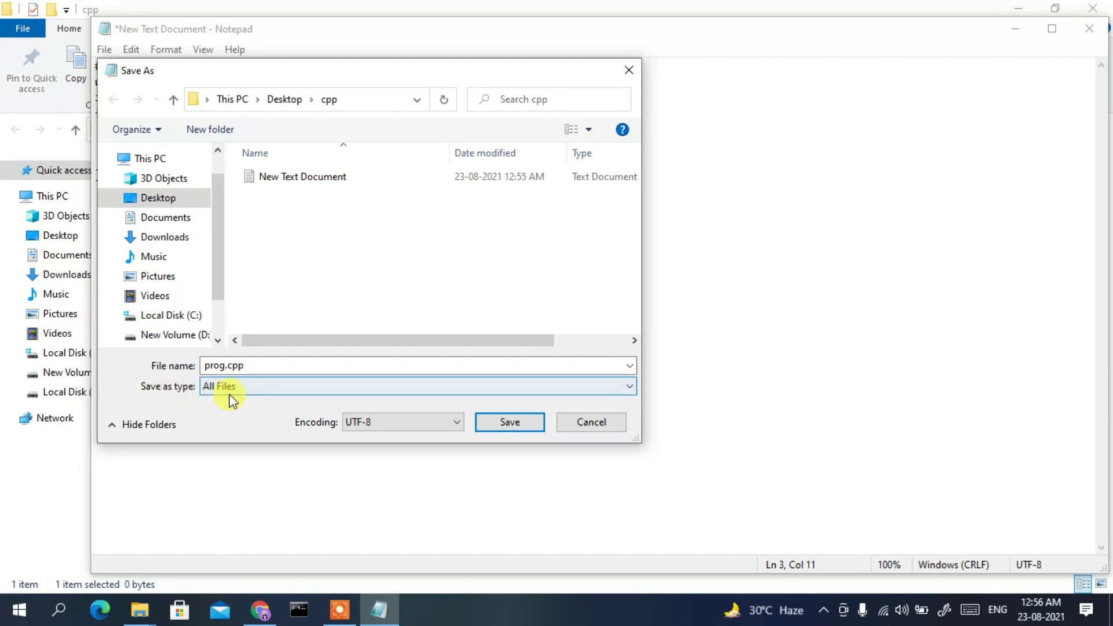
{"action": "left_click", "coordinate": [258, 363]}
{"action": "double_click", "coordinate": [230, 360]}
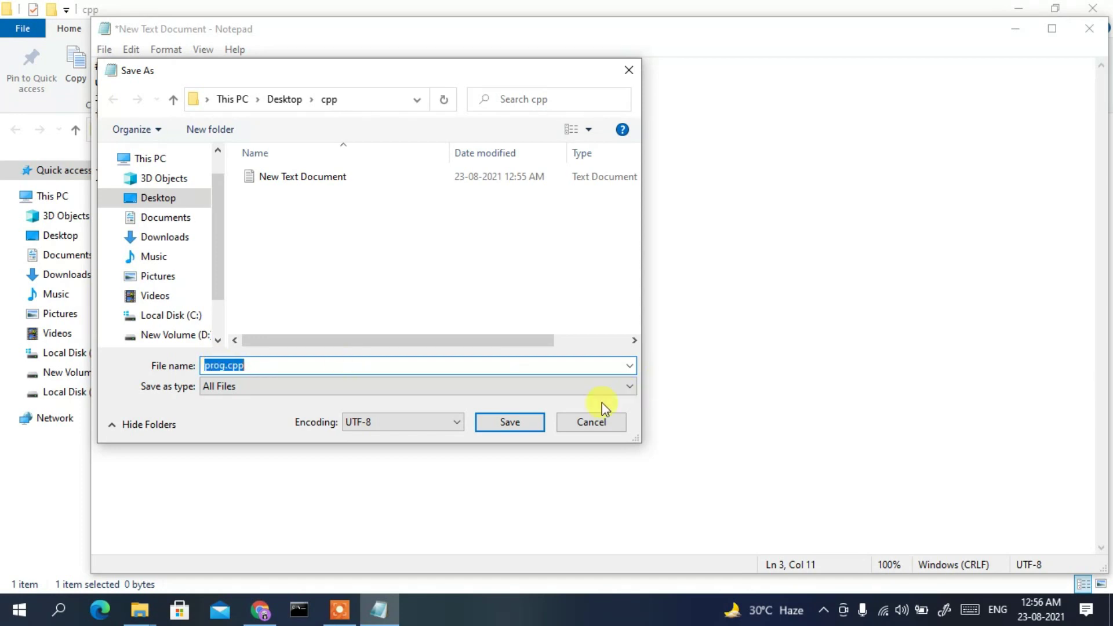
{"action": "left_click", "coordinate": [516, 421]}
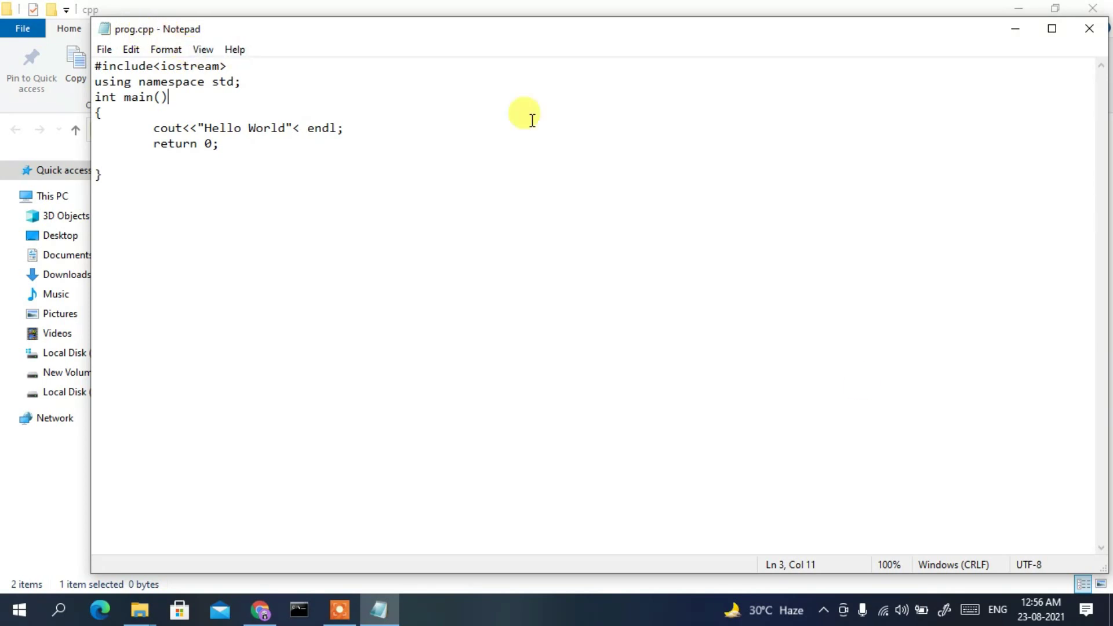
{"action": "left_click", "coordinate": [1029, 34]}
Select prog.cpp to confirm it is a C++ Source file and highlight the folder's address-bar path
{"action": "left_click", "coordinate": [345, 288]}
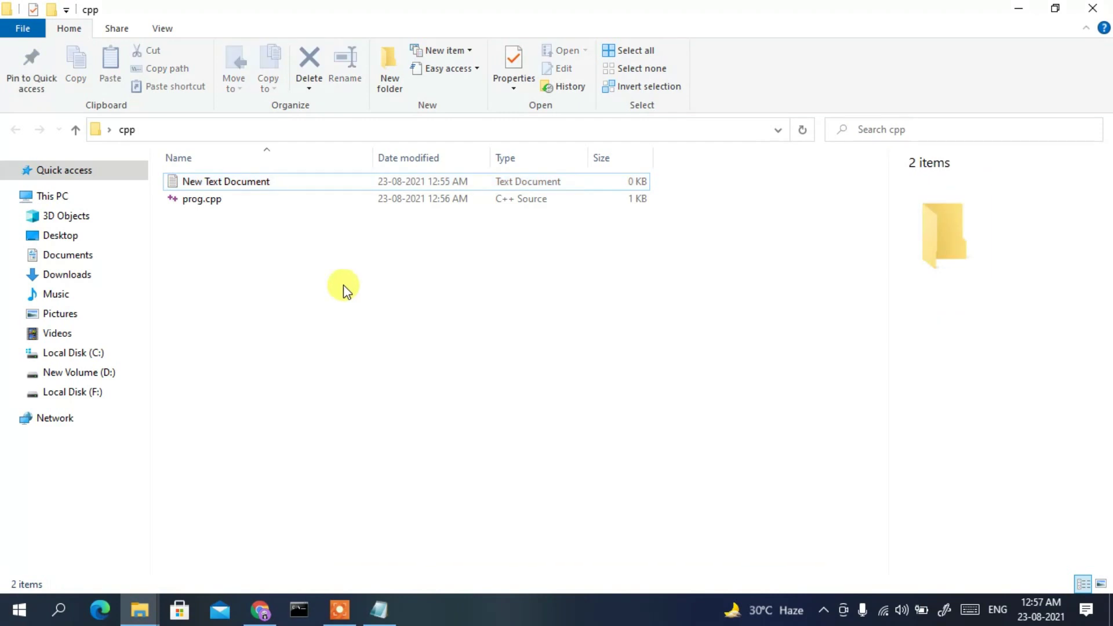
{"action": "left_click", "coordinate": [191, 206]}
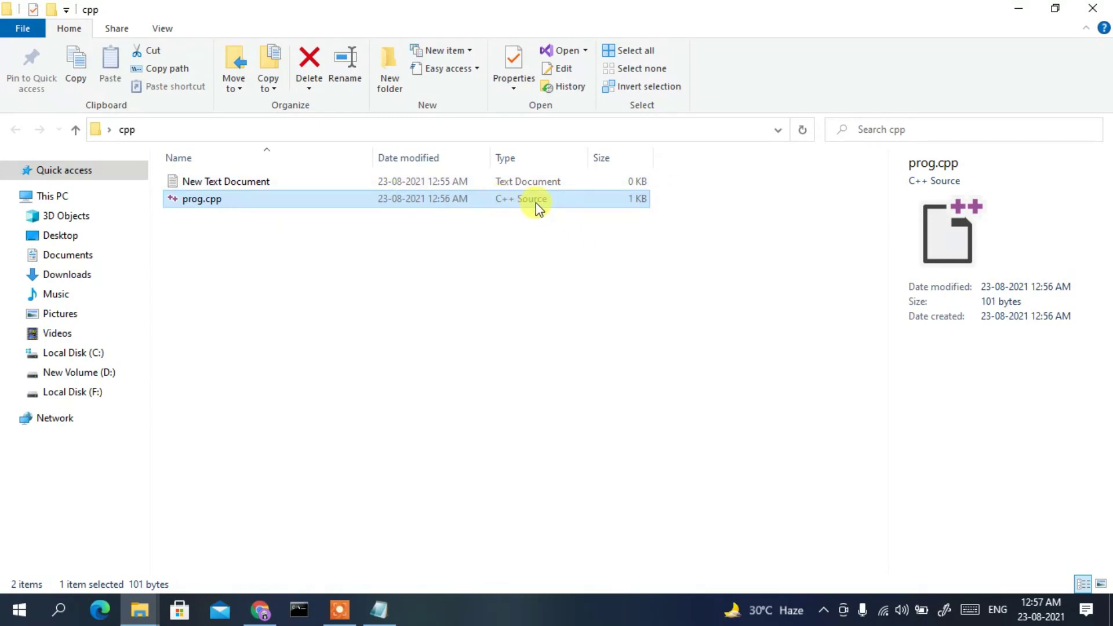
{"action": "left_click", "coordinate": [533, 130]}
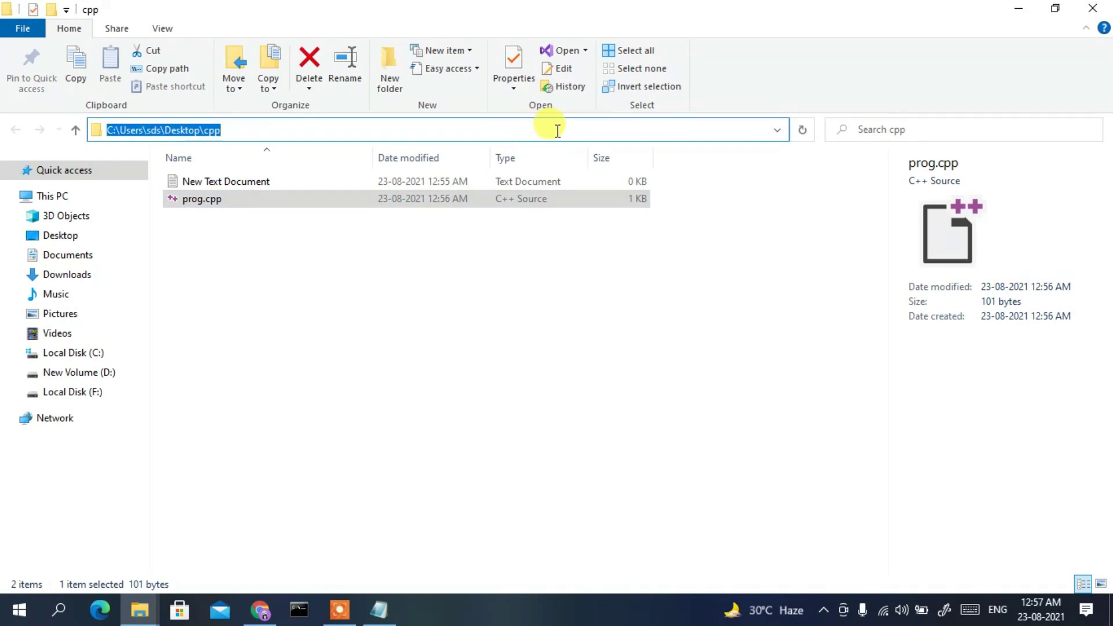
Open a Command Prompt in the cpp folder by entering cmd in the address bar
{"action": "type", "text": "cmd"}
{"action": "key", "text": "Return"}
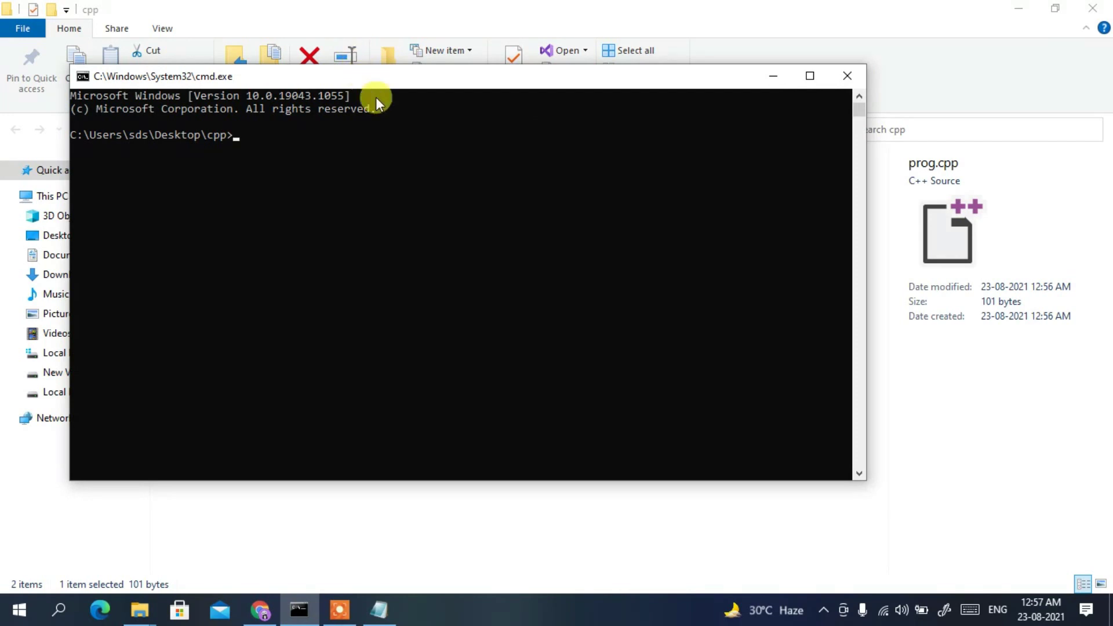
{"action": "left_click_drag", "start_coordinate": [367, 81], "coordinate": [451, 182]}
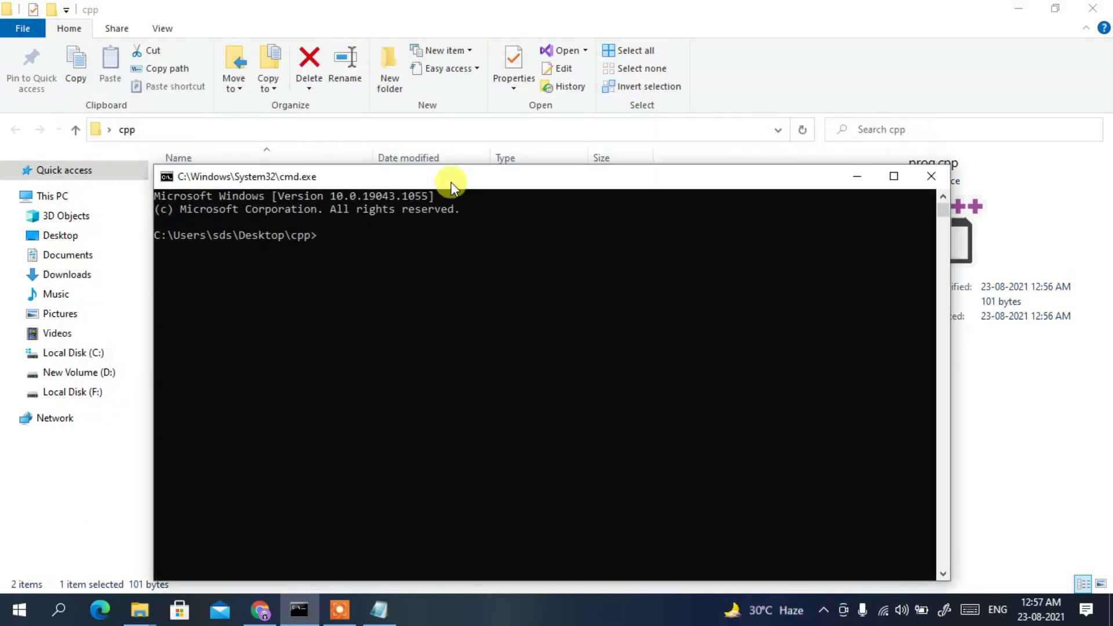
{"action": "left_click", "coordinate": [290, 243]}
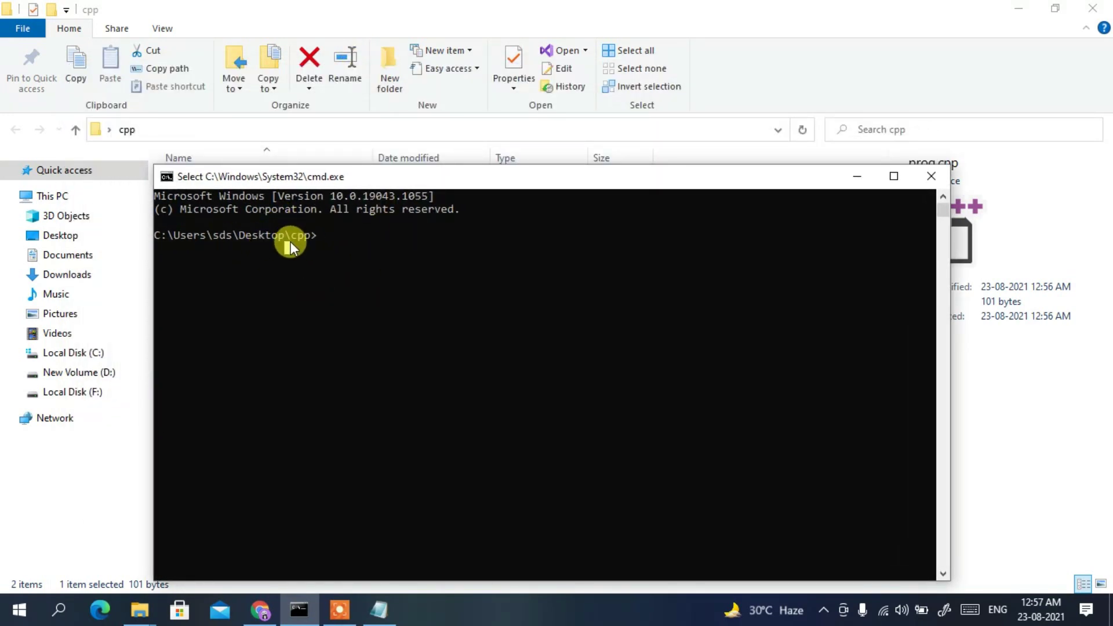
{"action": "left_click", "coordinate": [343, 237]}
Compile with g++ prog.cpp and view the operator< errors on line 5
{"action": "type", "text": "g"}
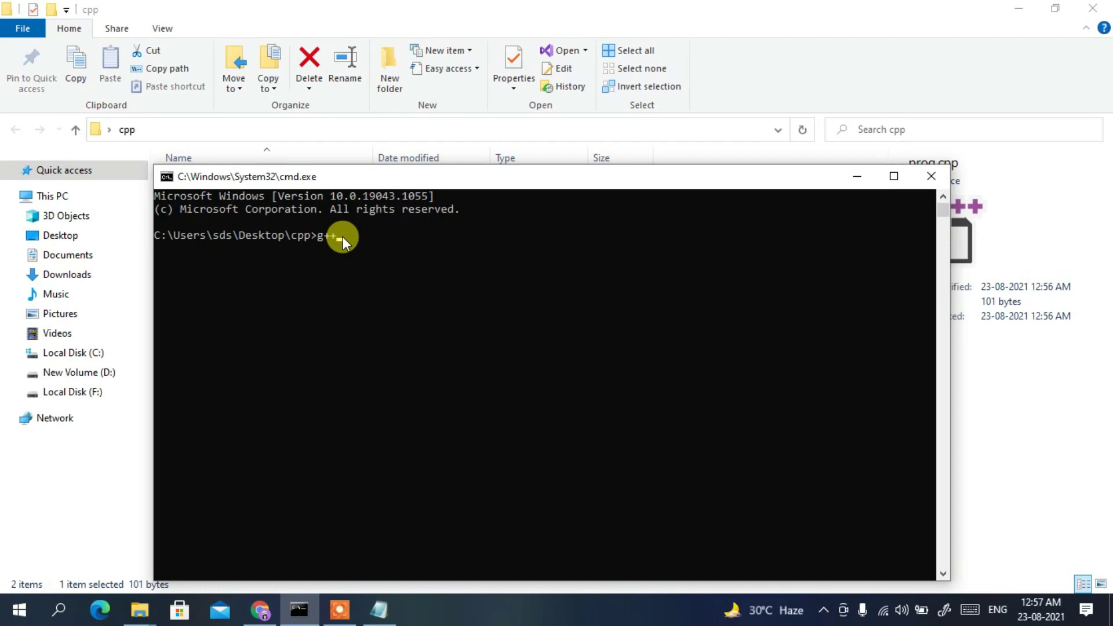
{"action": "type", "text": "++"}
{"action": "left_click_drag", "start_coordinate": [497, 177], "coordinate": [498, 251]}
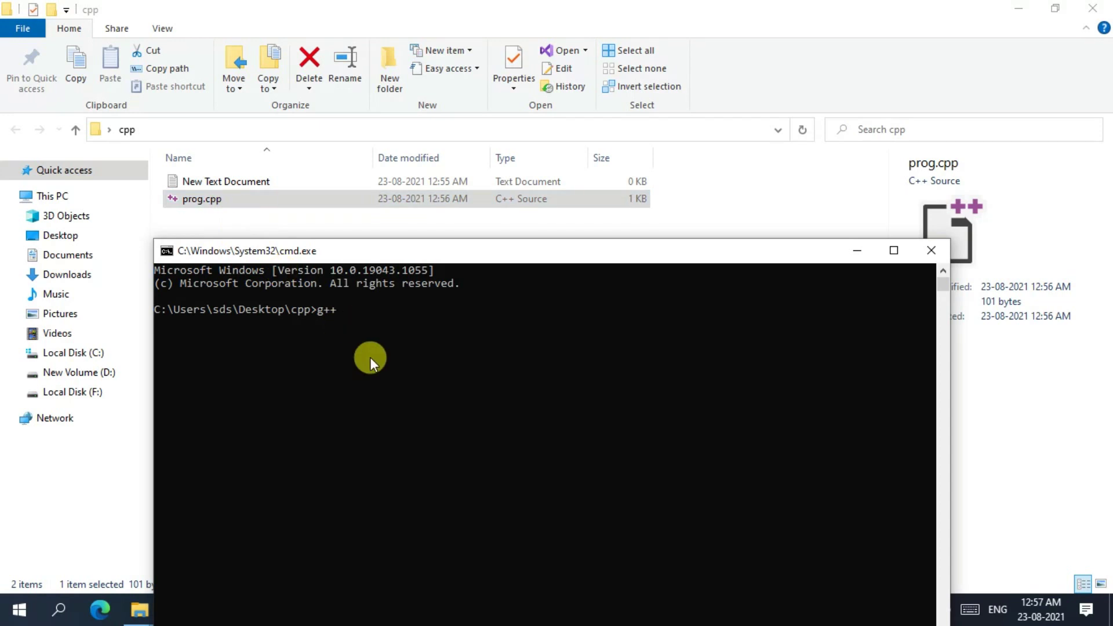
{"action": "type", "text": "prog.cpp"}
{"action": "key", "text": "Return"}
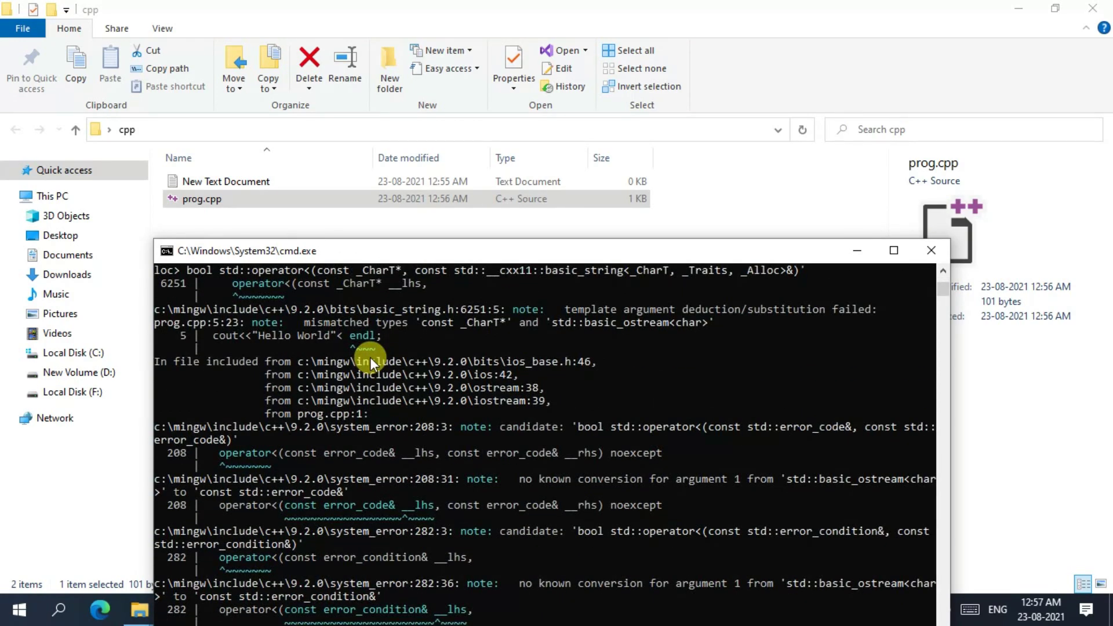
{"action": "left_click_drag", "start_coordinate": [431, 259], "coordinate": [432, 126]}
Change the cout line's lone < to << before endl and save prog.cpp
{"action": "left_click", "coordinate": [379, 610]}
{"action": "left_click", "coordinate": [298, 128]}
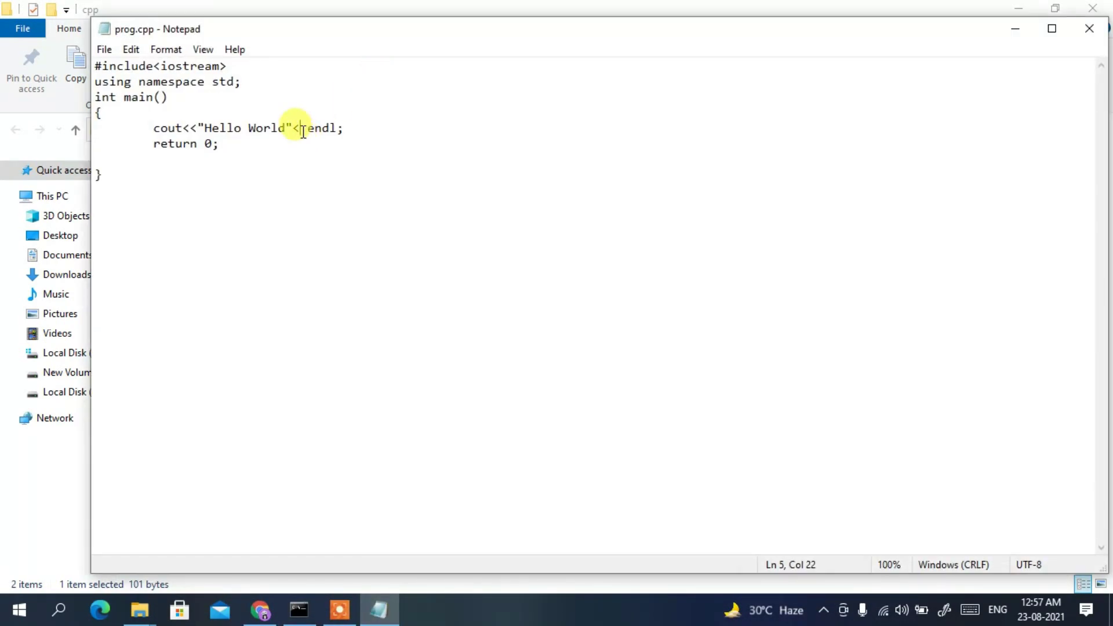
{"action": "type", "text": "<"}
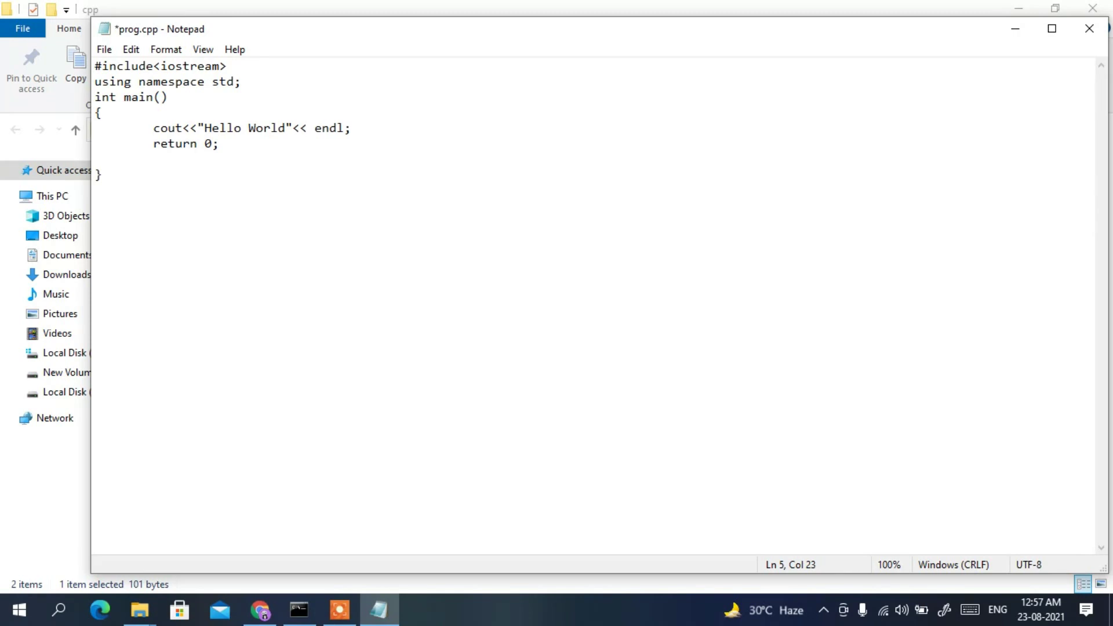
{"action": "left_click_drag", "start_coordinate": [306, 130], "coordinate": [294, 131]}
{"action": "left_click", "coordinate": [325, 171]}
{"action": "left_click", "coordinate": [310, 139]}
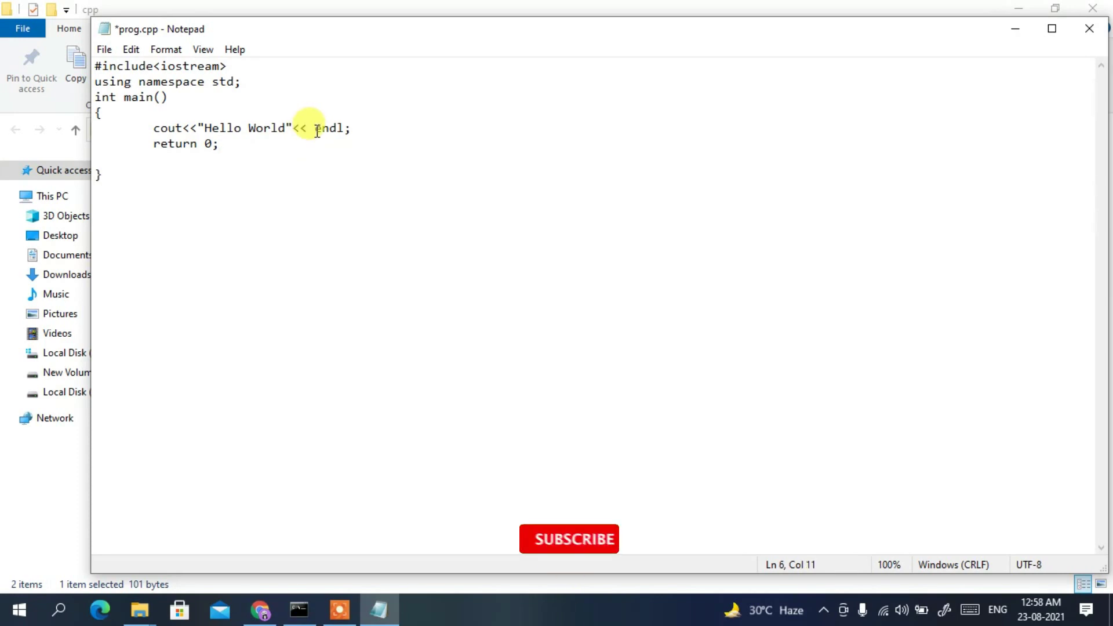
{"action": "left_click", "coordinate": [108, 50]}
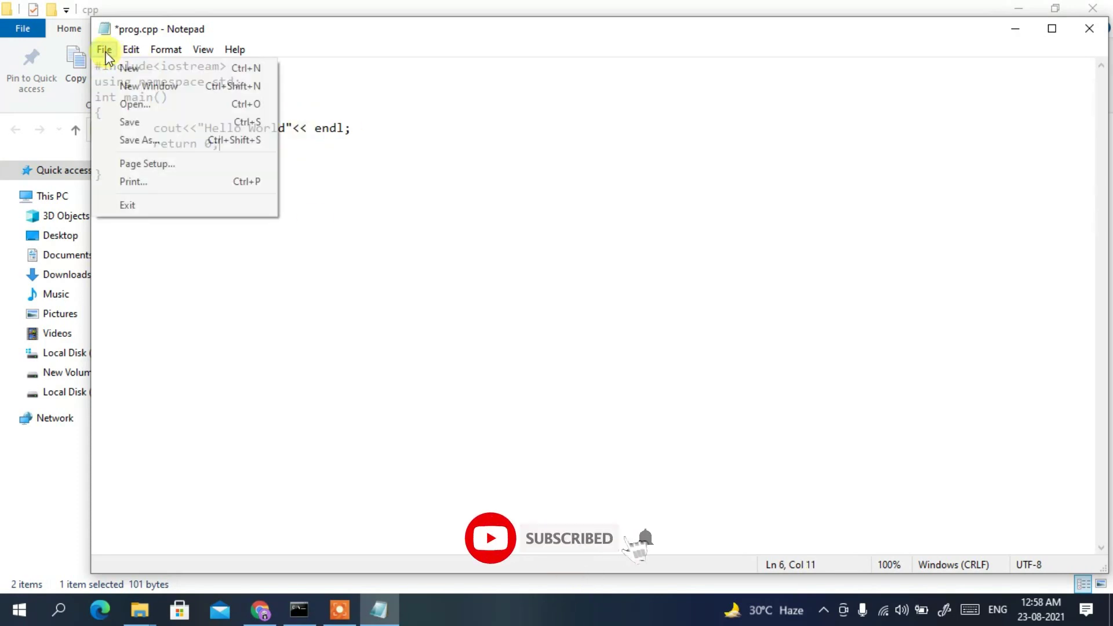
{"action": "left_click", "coordinate": [127, 122]}
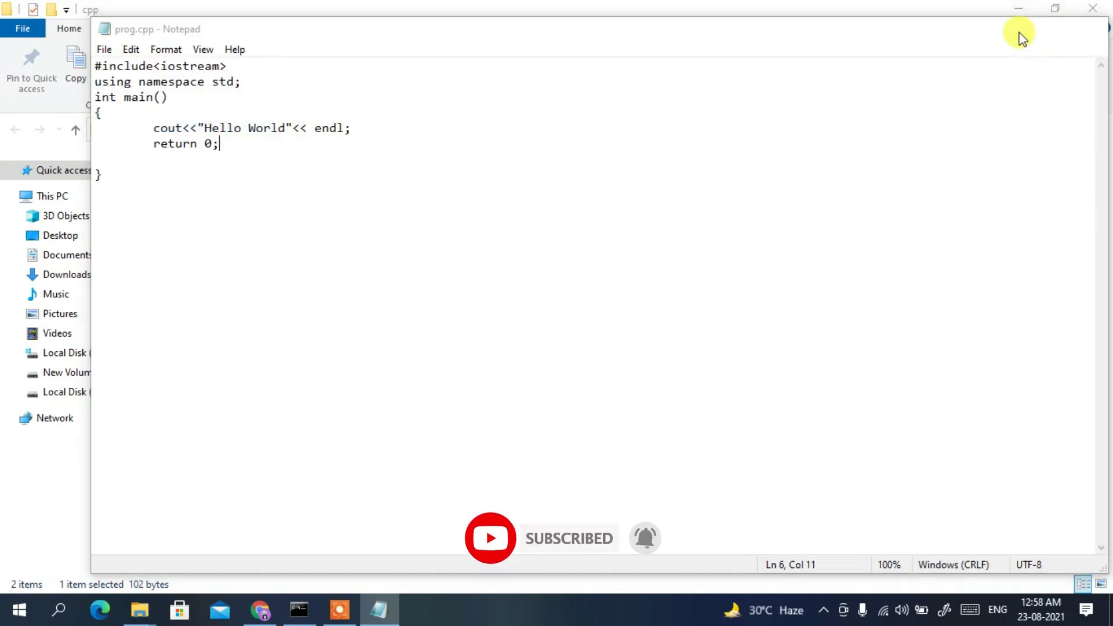
Recompile with g++ prog.cpp in the console, finishing without errors
{"action": "left_click", "coordinate": [1015, 29]}
{"action": "type", "text": "g++ prog.cpp"}
{"action": "key", "text": "Return"}
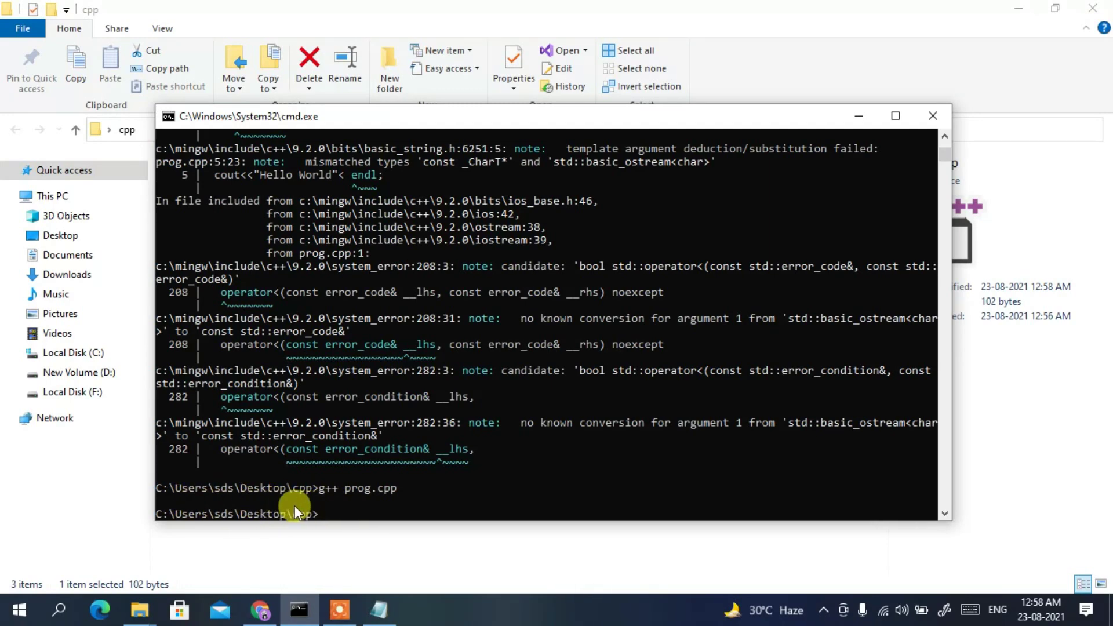
Confirm the new program a appears in the cpp folder
{"action": "left_click", "coordinate": [859, 116]}
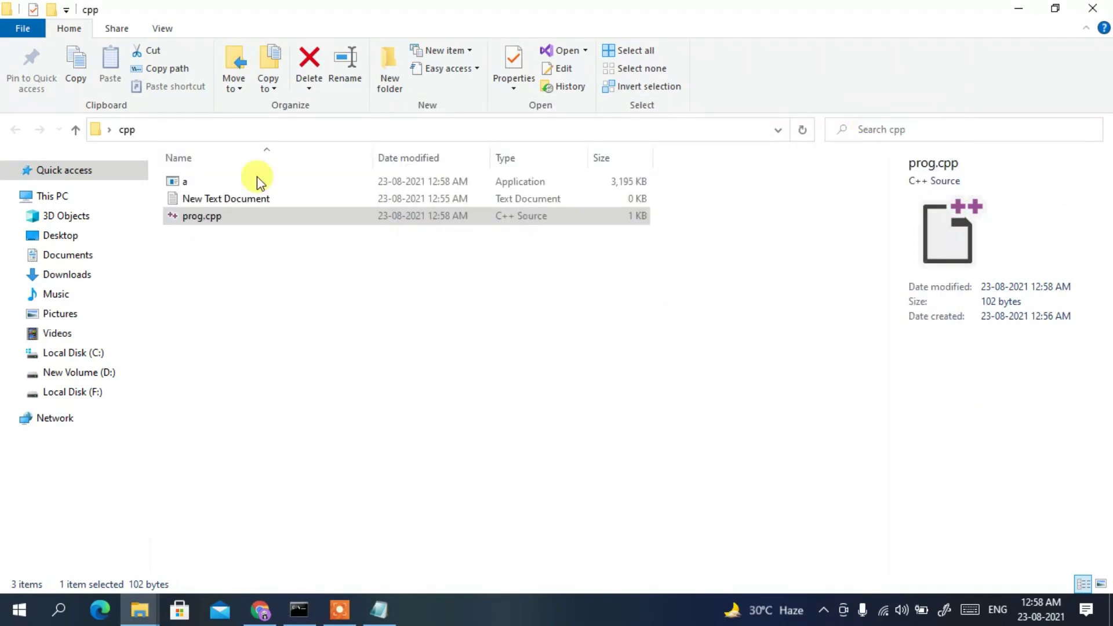
{"action": "left_click", "coordinate": [183, 182]}
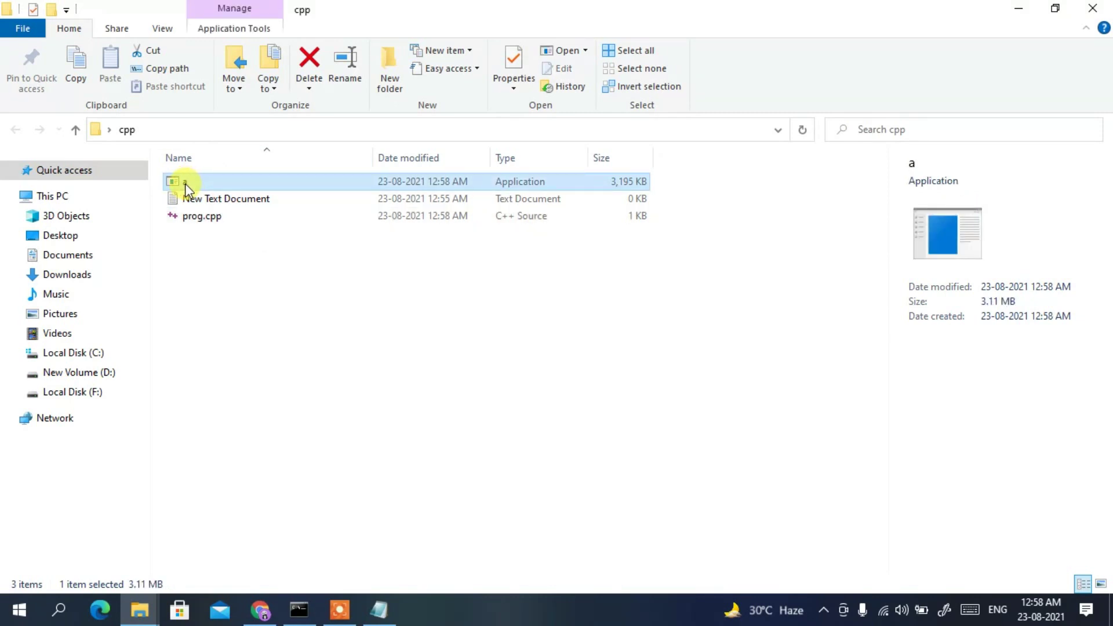
{"action": "left_click", "coordinate": [299, 609]}
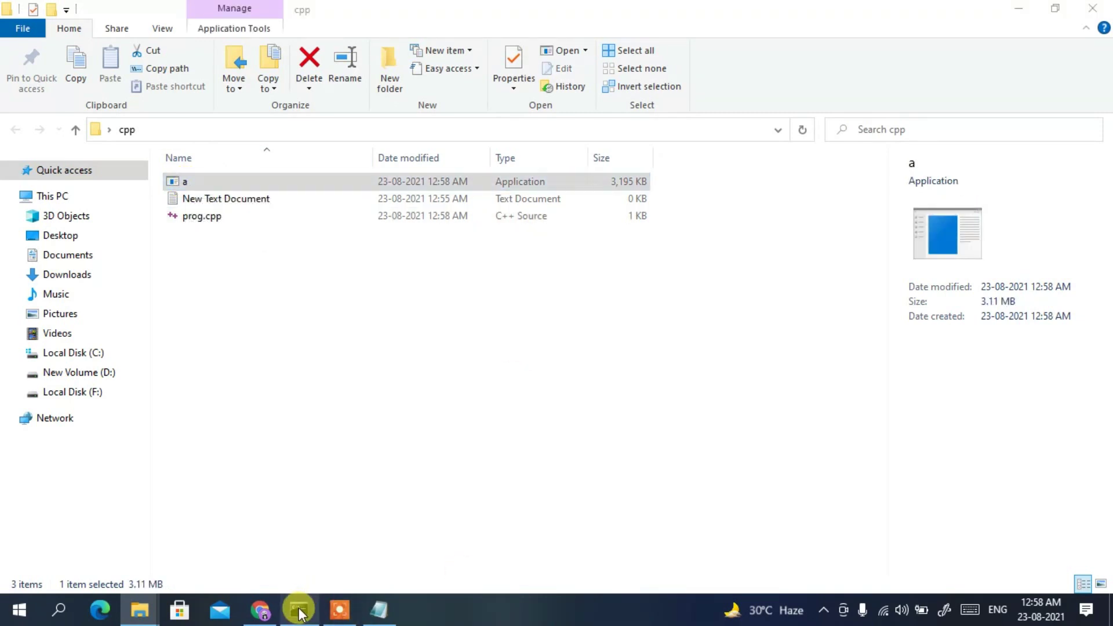
Run a in Command Prompt and check it prints Hello World
{"action": "type", "text": "a"}
{"action": "key", "text": "Return"}
{"action": "left_click_drag", "start_coordinate": [245, 490], "coordinate": [207, 490]}
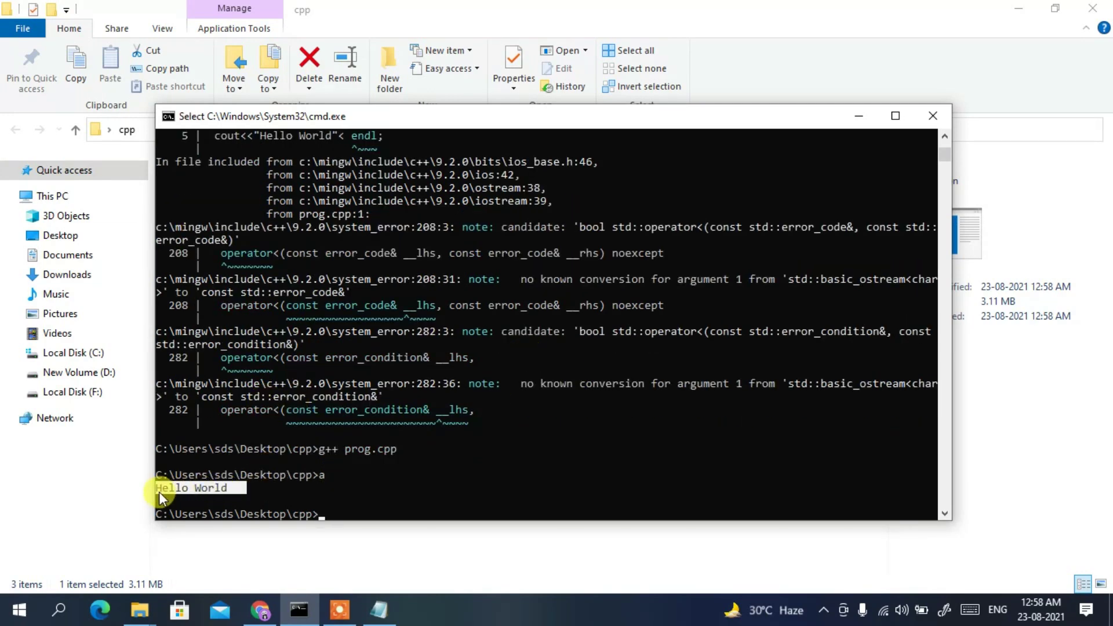
{"action": "left_click_drag", "start_coordinate": [409, 117], "coordinate": [415, 260]}
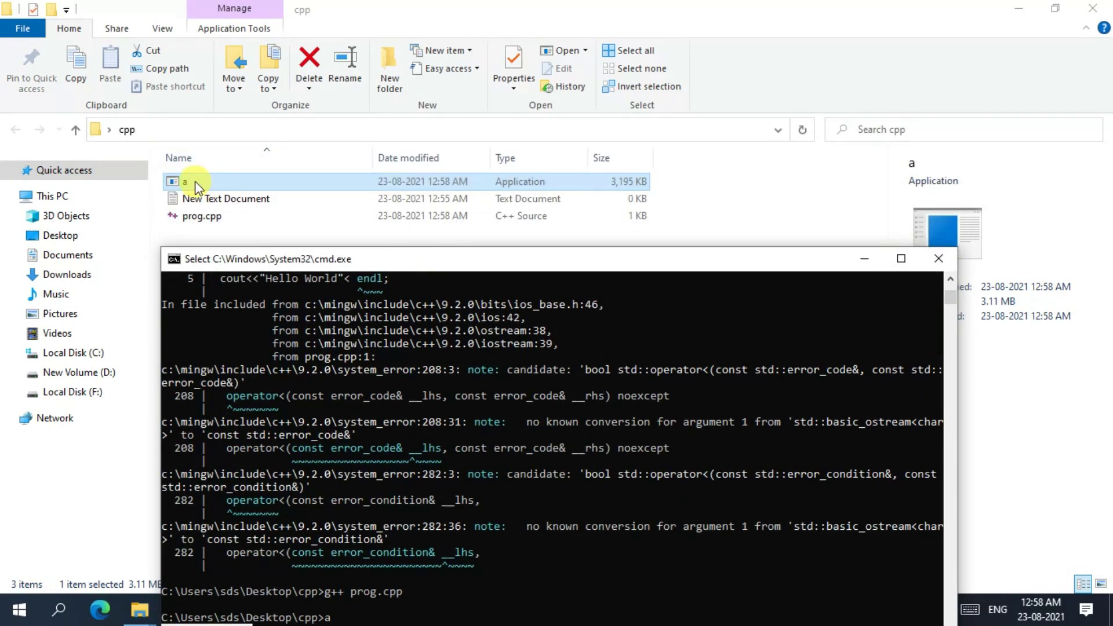
{"action": "left_click_drag", "start_coordinate": [538, 267], "coordinate": [599, 135]}
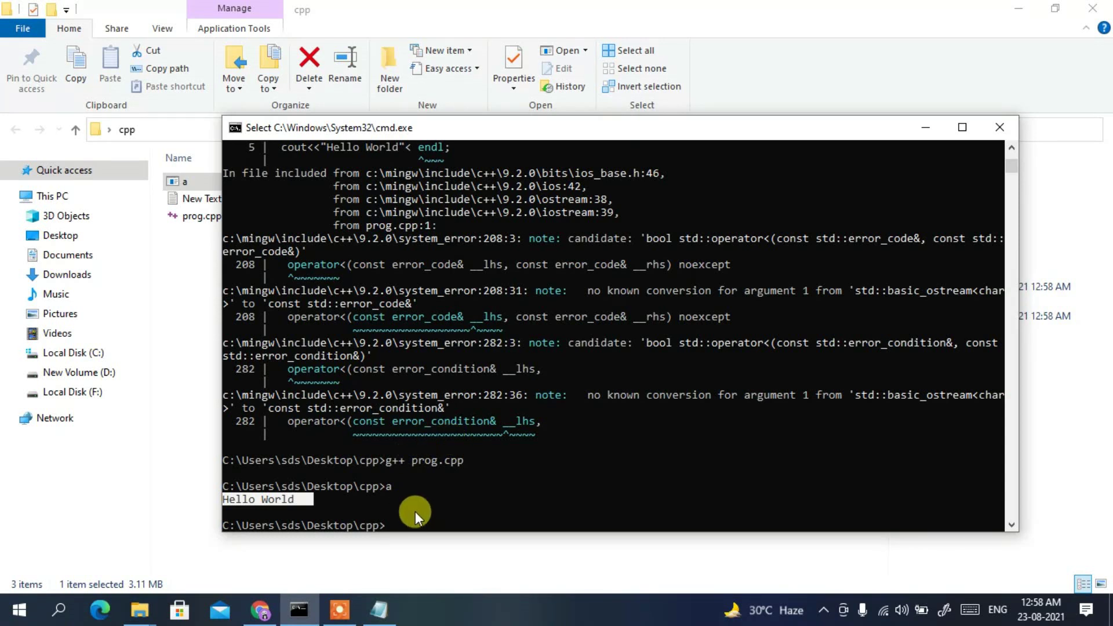
{"action": "left_click_drag", "start_coordinate": [386, 459], "coordinate": [467, 460]}
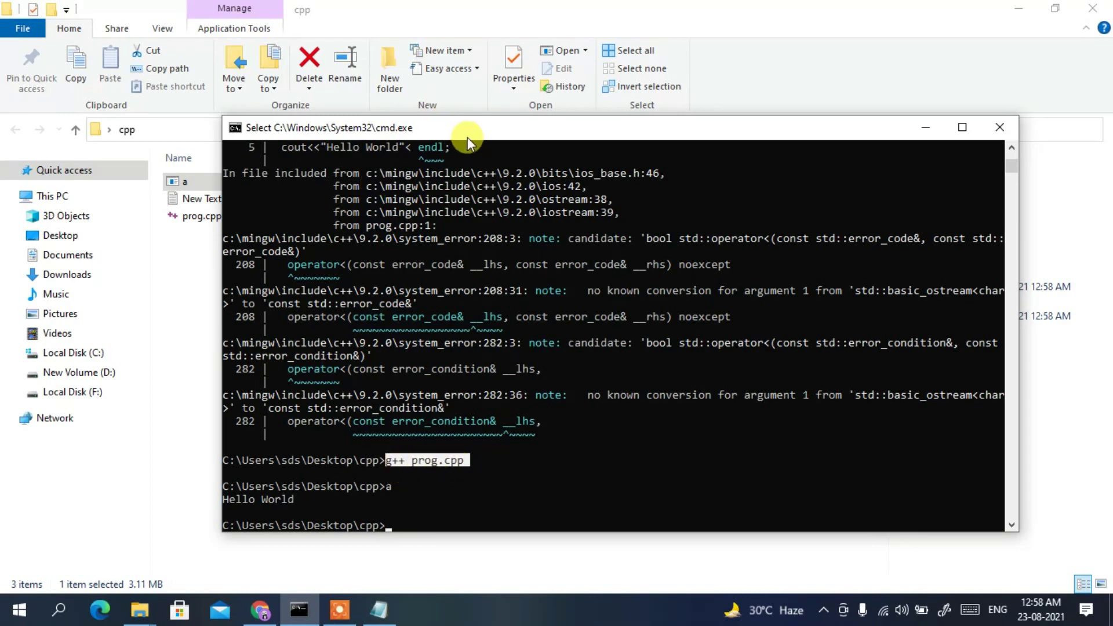
{"action": "left_click_drag", "start_coordinate": [467, 137], "coordinate": [502, 185]}
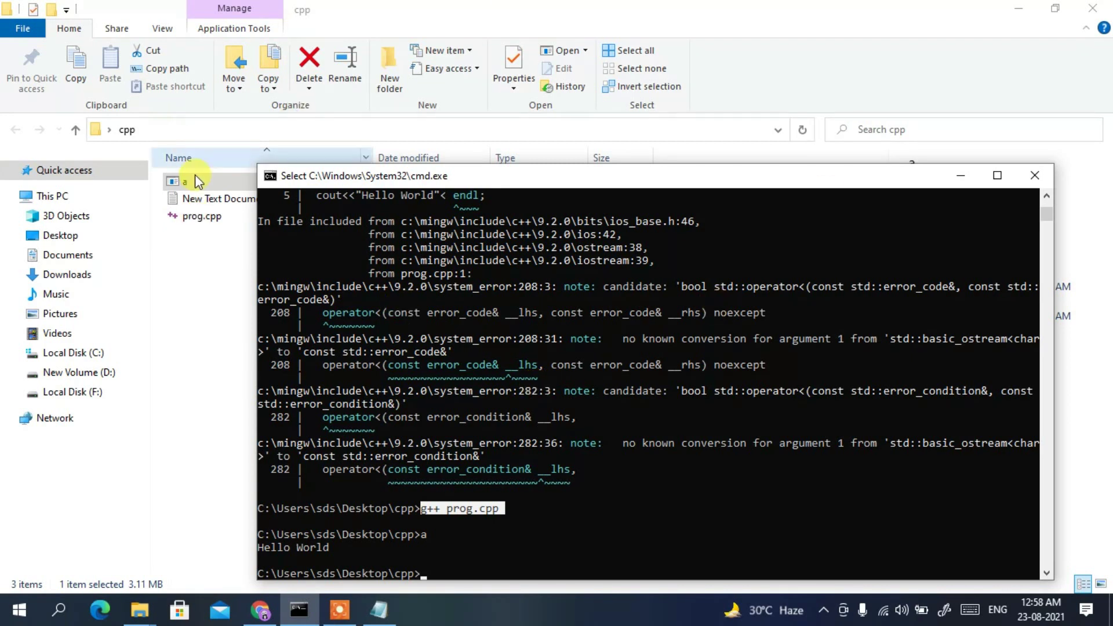
{"action": "left_click_drag", "start_coordinate": [498, 176], "coordinate": [483, 115]}
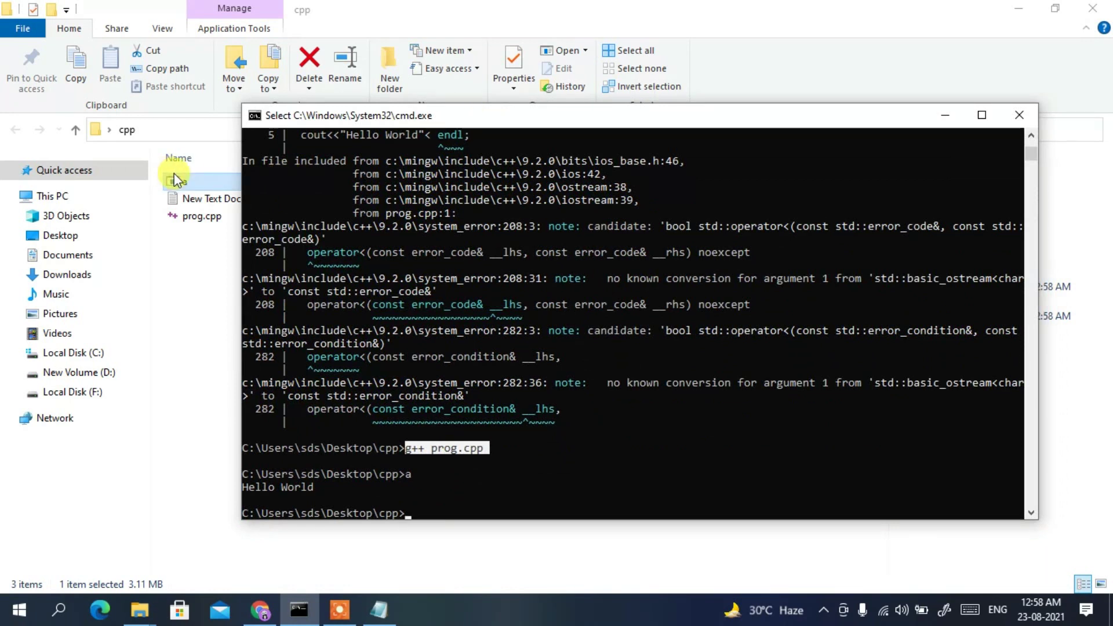
{"action": "left_click", "coordinate": [562, 425]}
Compile with g++ prog.cpp -o "output" to produce output.exe
{"action": "type", "text": "a"}
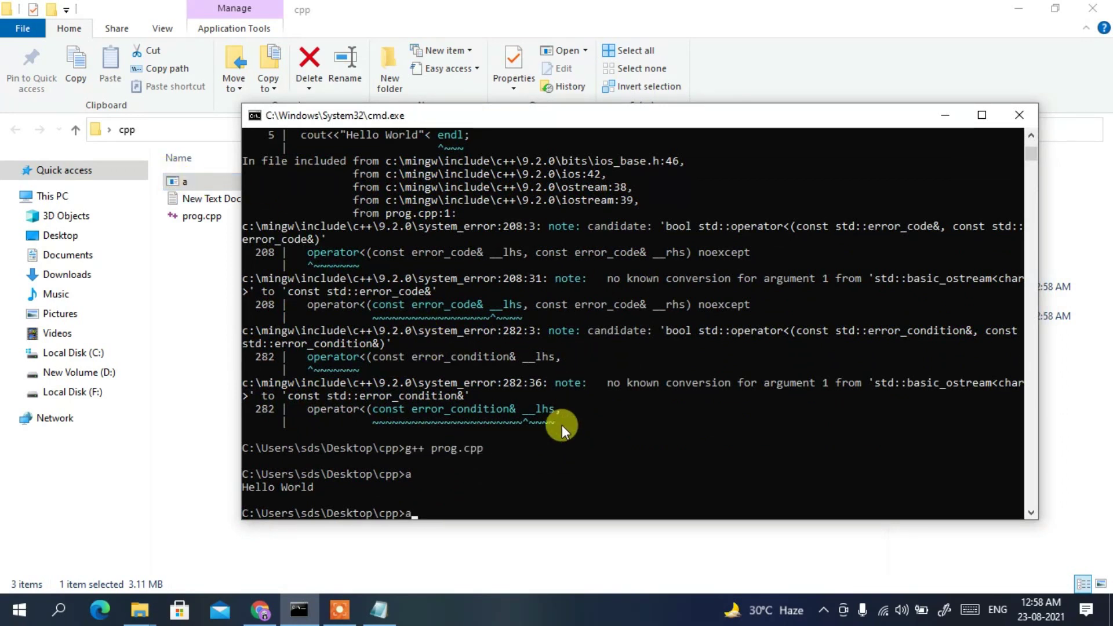
{"action": "key", "text": "Up"}
{"action": "key", "text": "Up"}
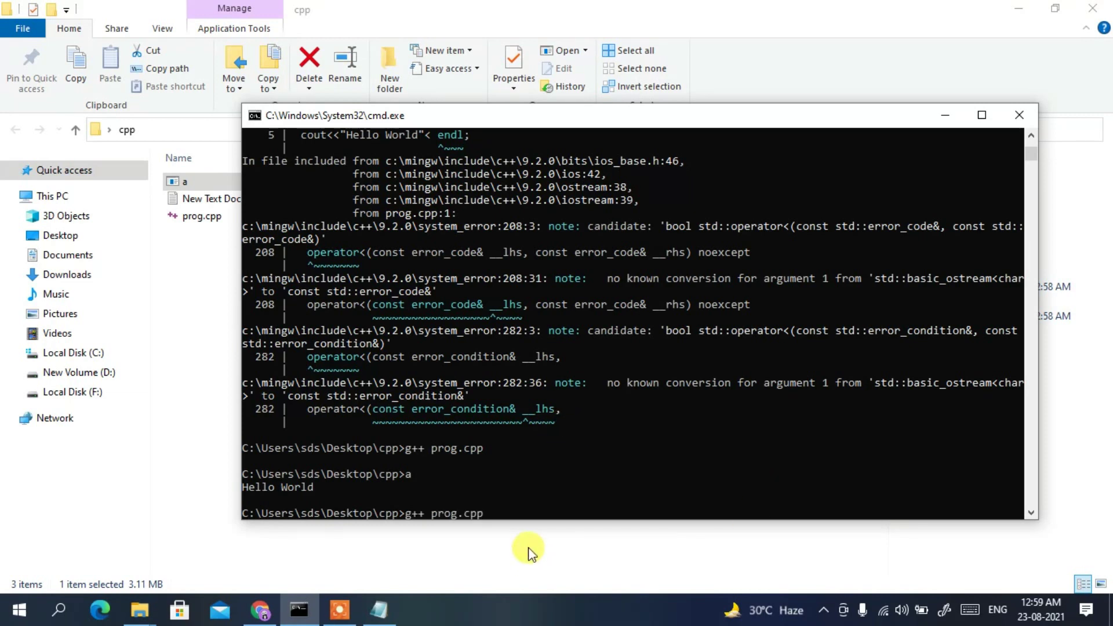
{"action": "type", "text": "-o \"out"}
{"action": "type", "text": "put"}
{"action": "key", "text": "Return"}
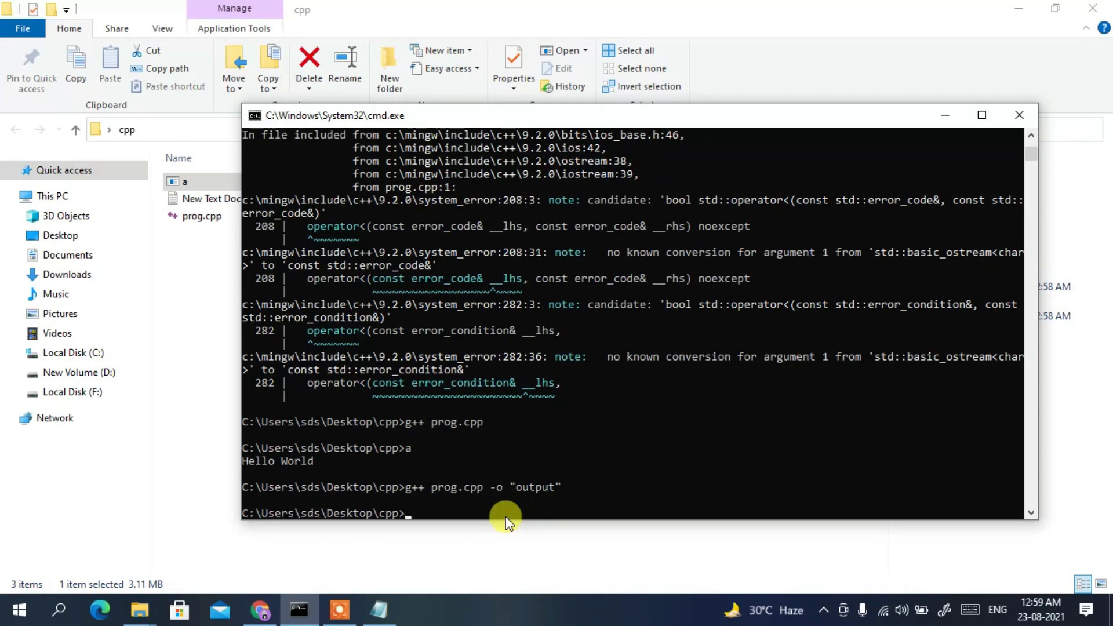
{"action": "left_click_drag", "start_coordinate": [502, 114], "coordinate": [443, 263]}
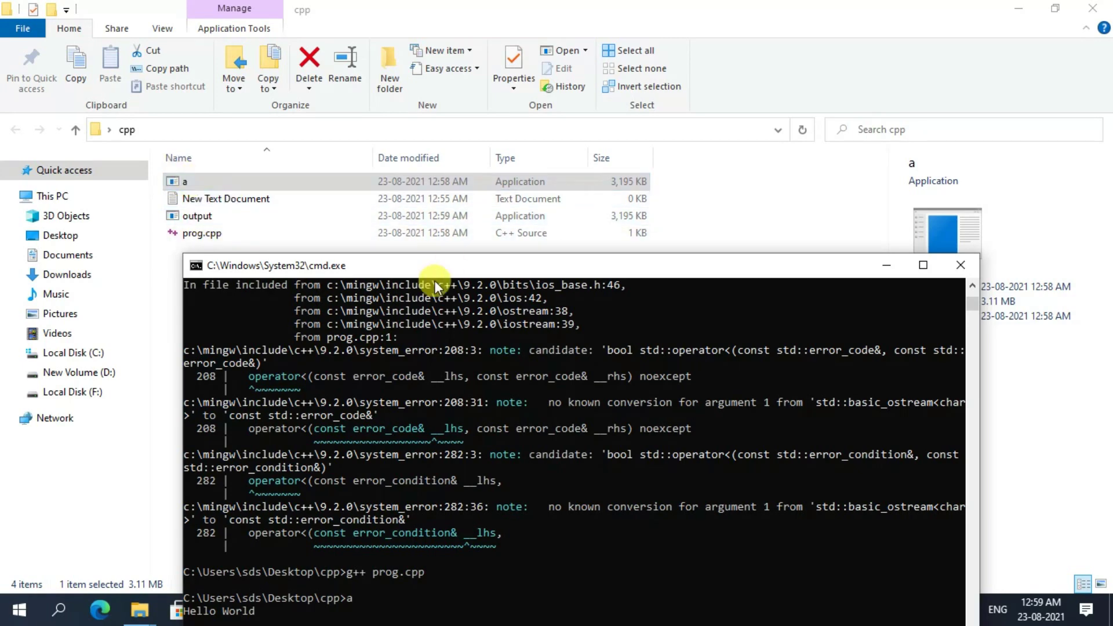
{"action": "left_click_drag", "start_coordinate": [454, 266], "coordinate": [511, 129]}
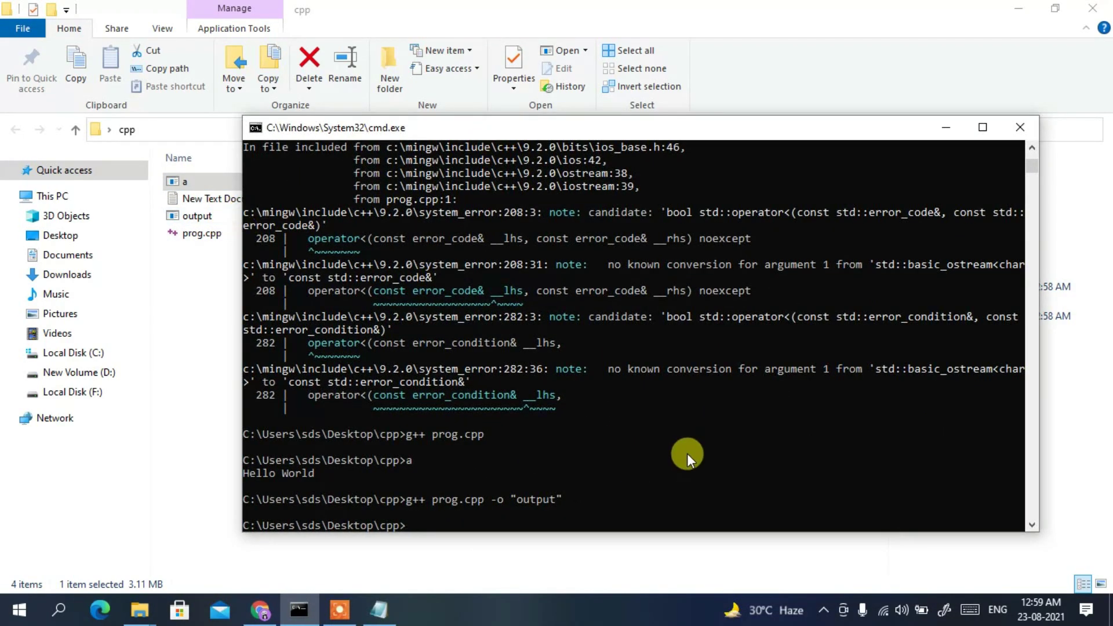
Run output and check it prints Hello World
{"action": "type", "text": "ou"}
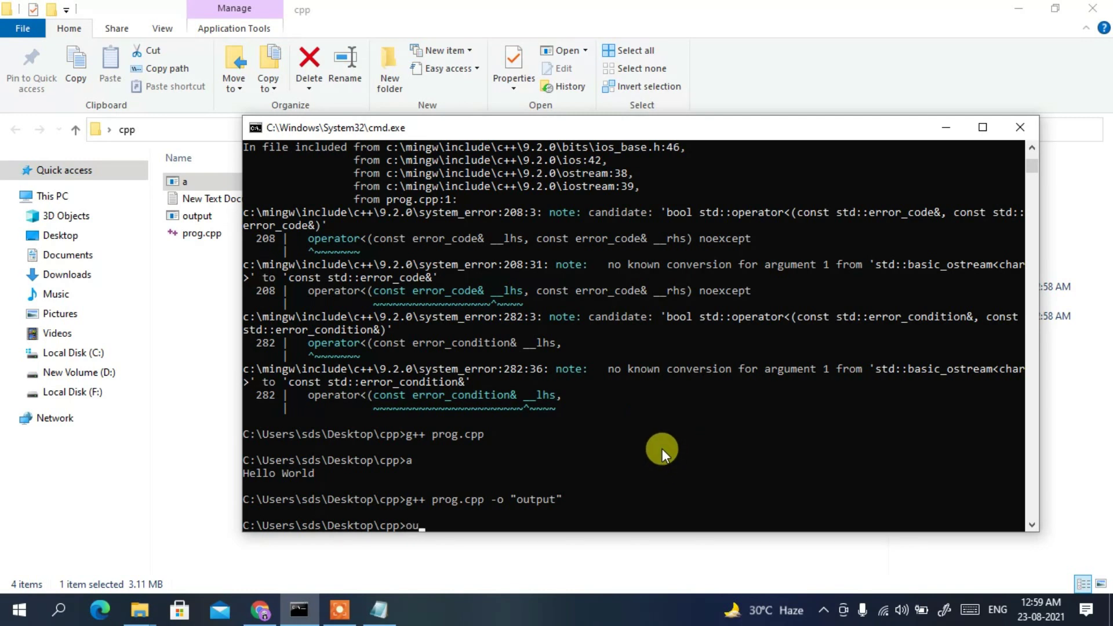
{"action": "type", "text": "tput"}
{"action": "key", "text": "Return"}
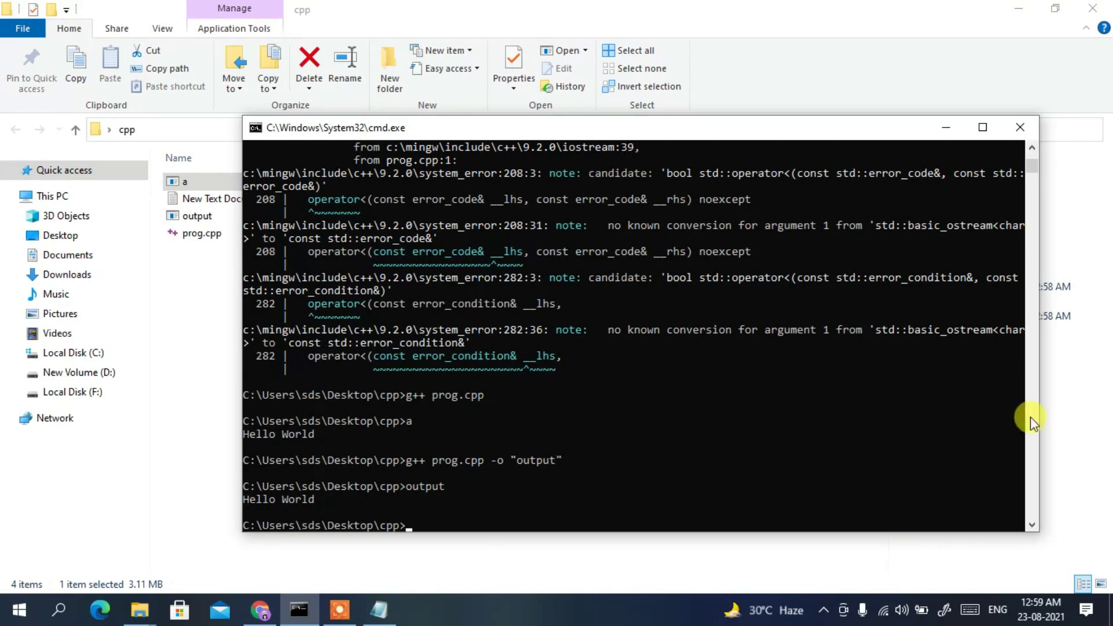
{"action": "left_click_drag", "start_coordinate": [313, 499], "coordinate": [244, 503]}
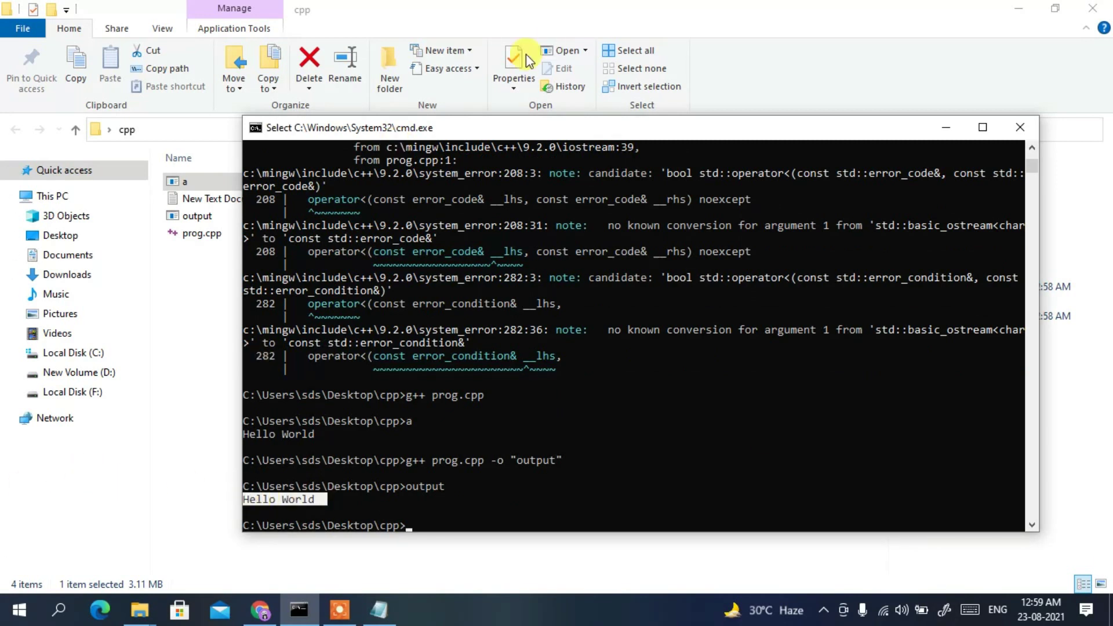
{"action": "left_click", "coordinate": [497, 7]}
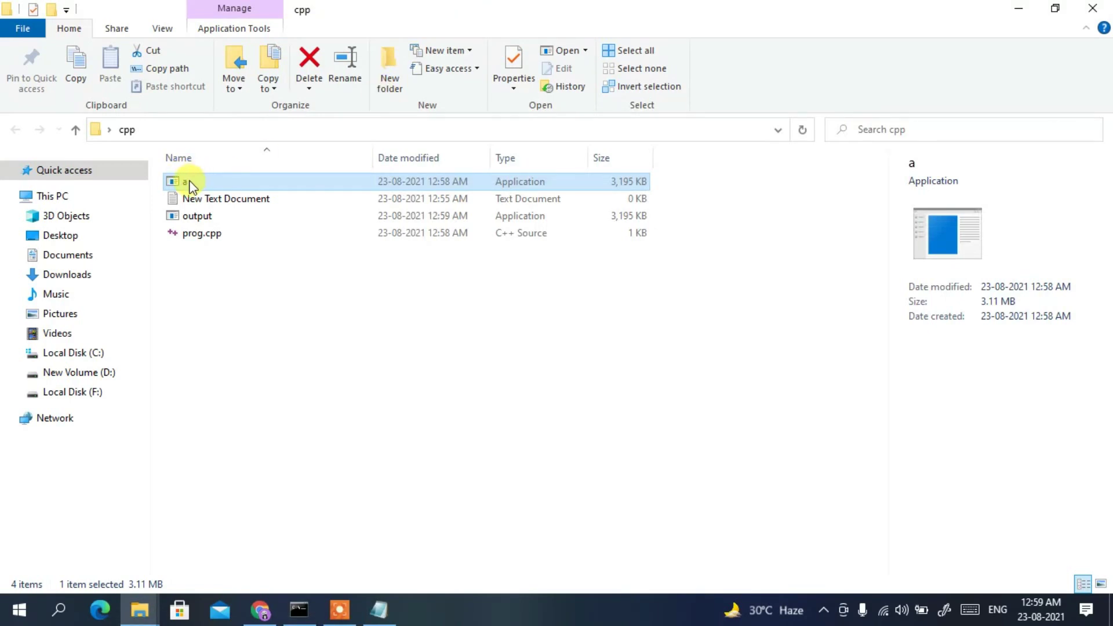
{"action": "left_click", "coordinate": [197, 218]}
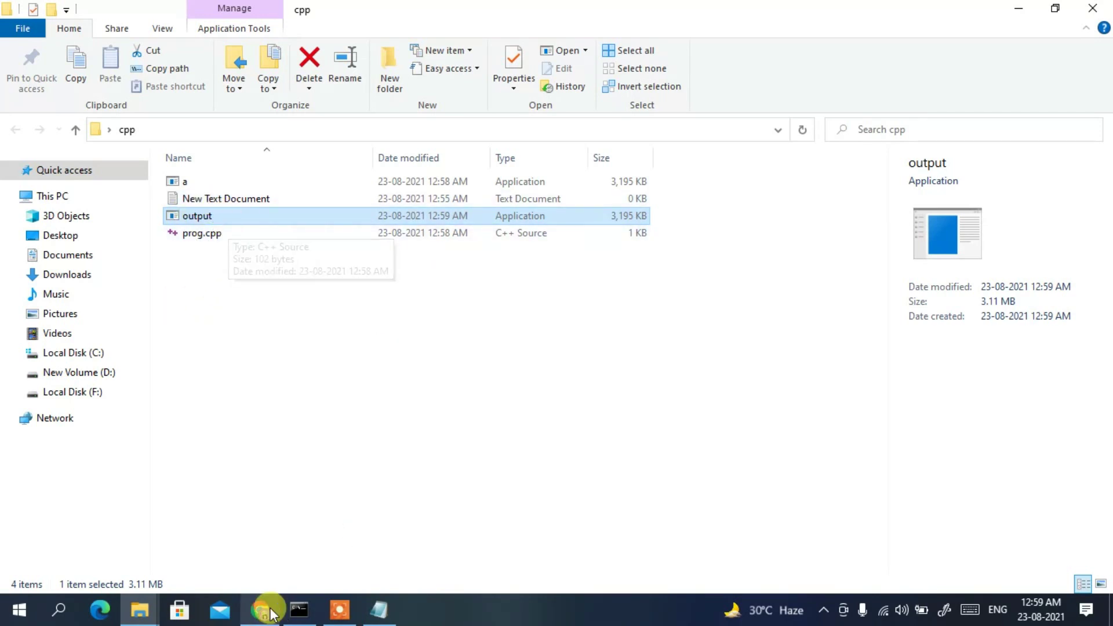
{"action": "left_click", "coordinate": [307, 618]}
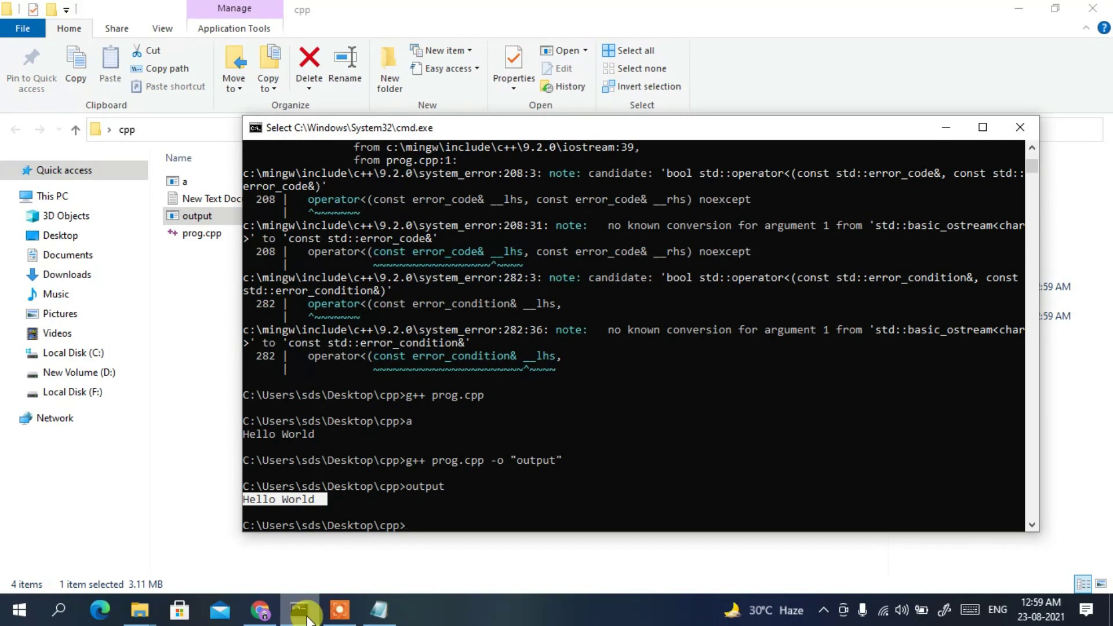